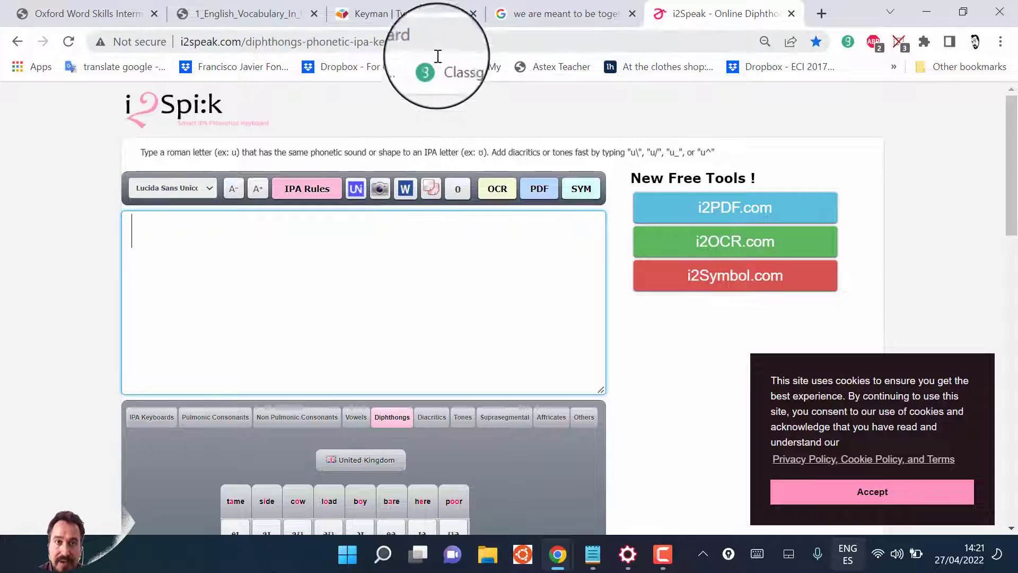
drag(443, 41, 181, 35)
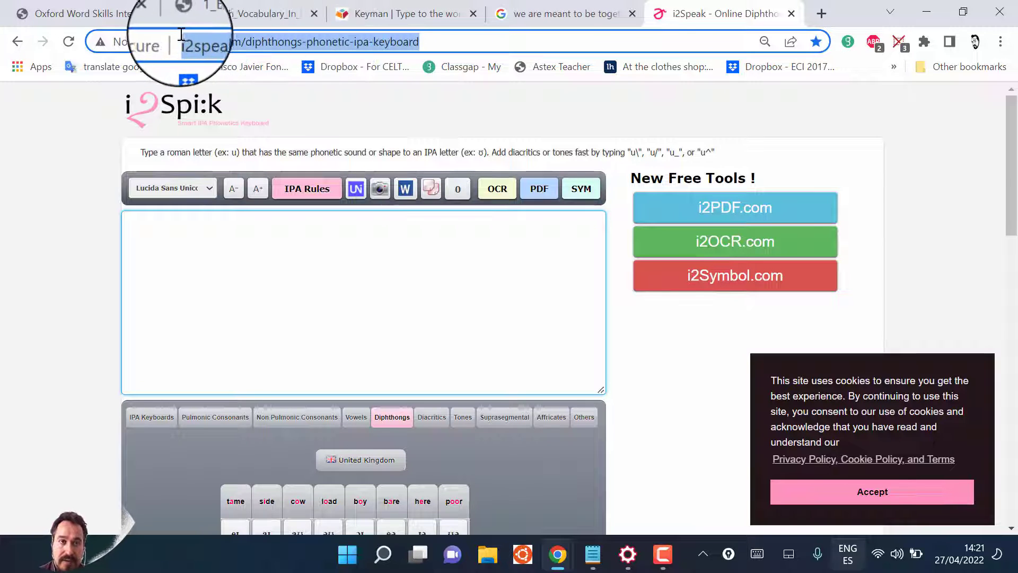
click(317, 100)
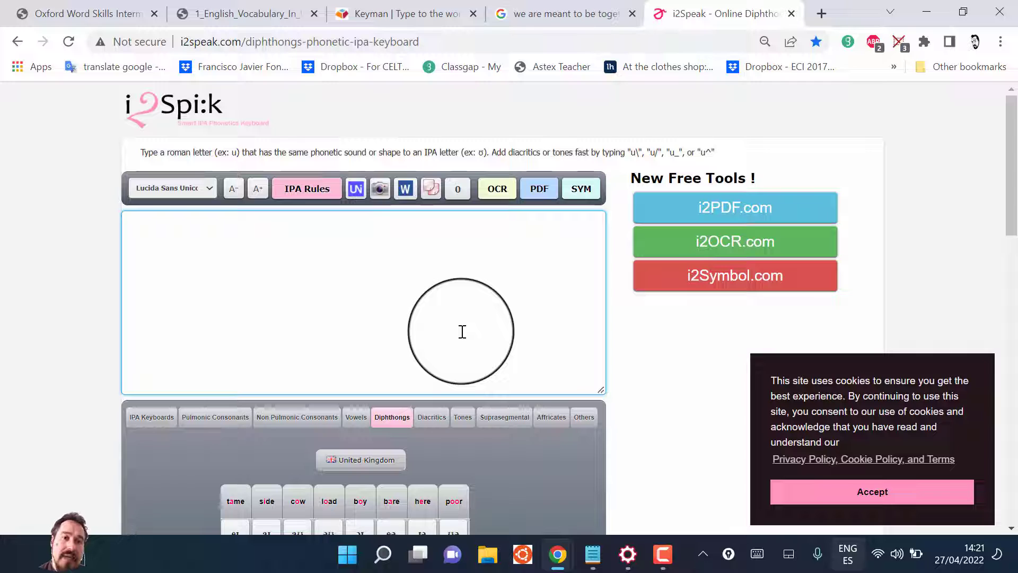
Step: Try the sample letters "sdfjsdñkf" and "a" in the text area, clearing each one
click(462, 332)
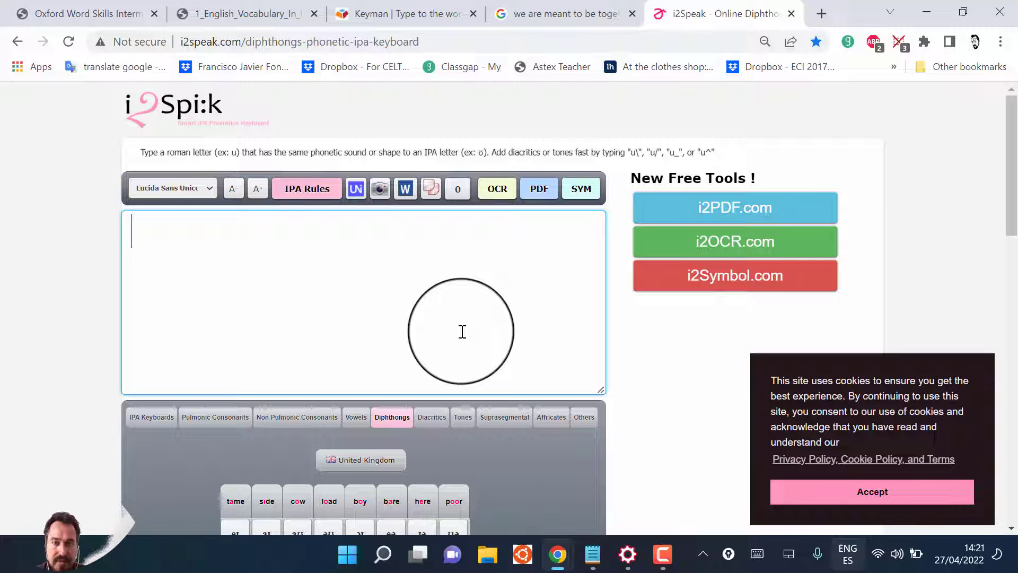
text(sdfjsdñkf)
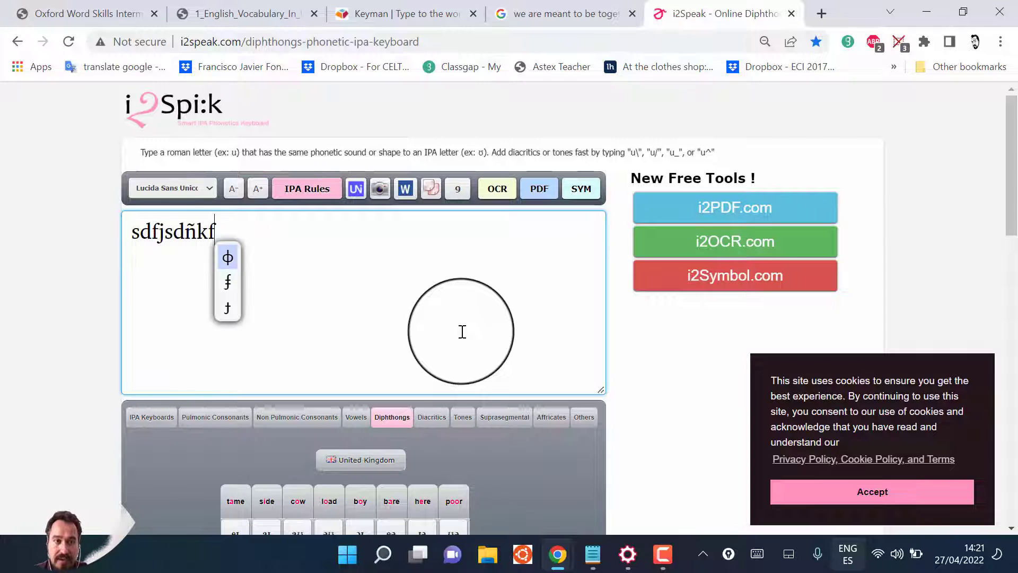
key(BackSpace)
key(BackSpace)
key(BackSpace)
key(BackSpace)
key(BackSpace)
key(BackSpace)
key(BackSpace)
key(BackSpace)
key(BackSpace)
text(a)
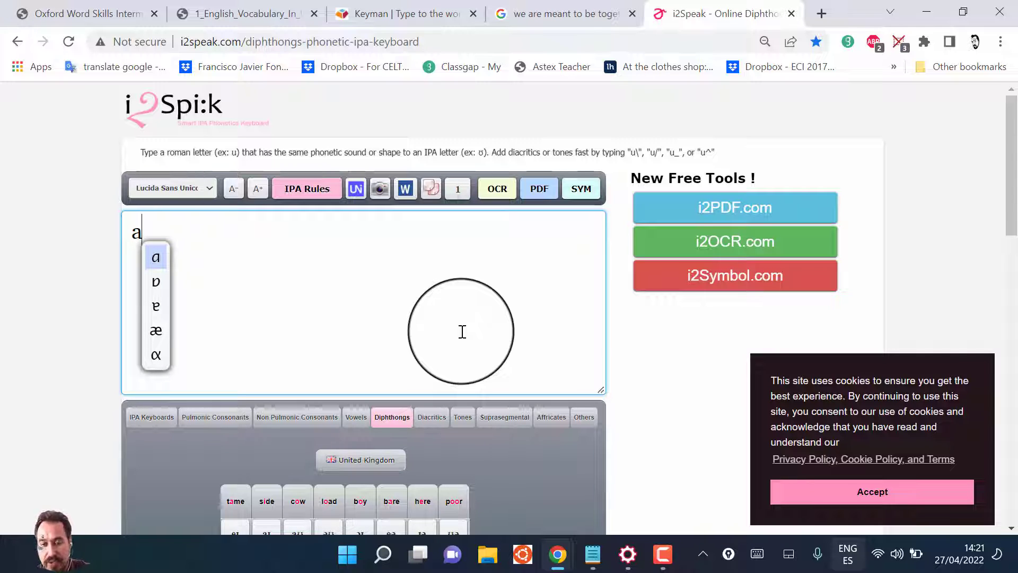
key(BackSpace)
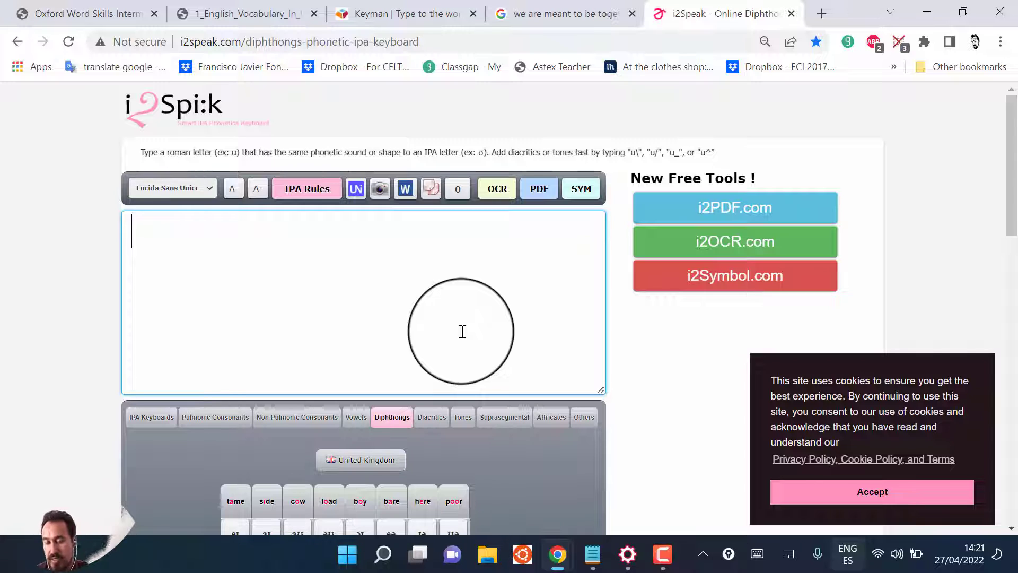
Step: Enter the phonetic transcription "hɒtdɒg" in the text area, substituting the suggested ɒ for both vowels
text(h)
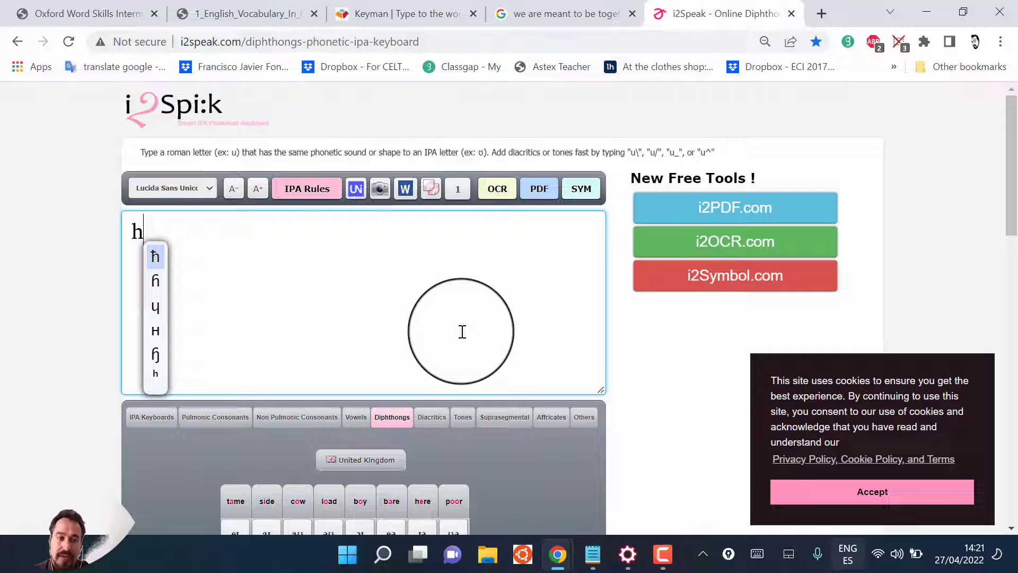
text(a)
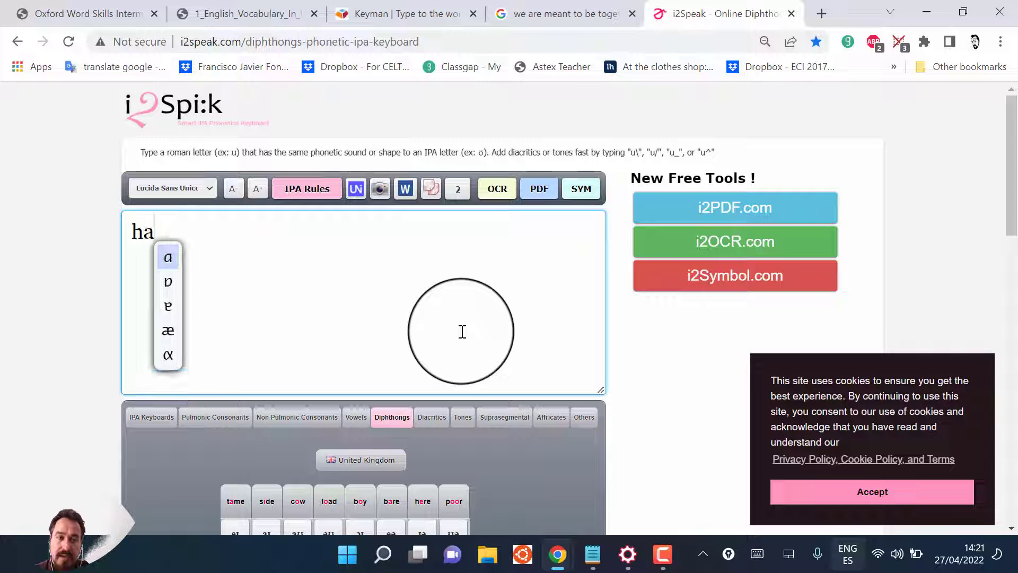
click(167, 280)
text(t)
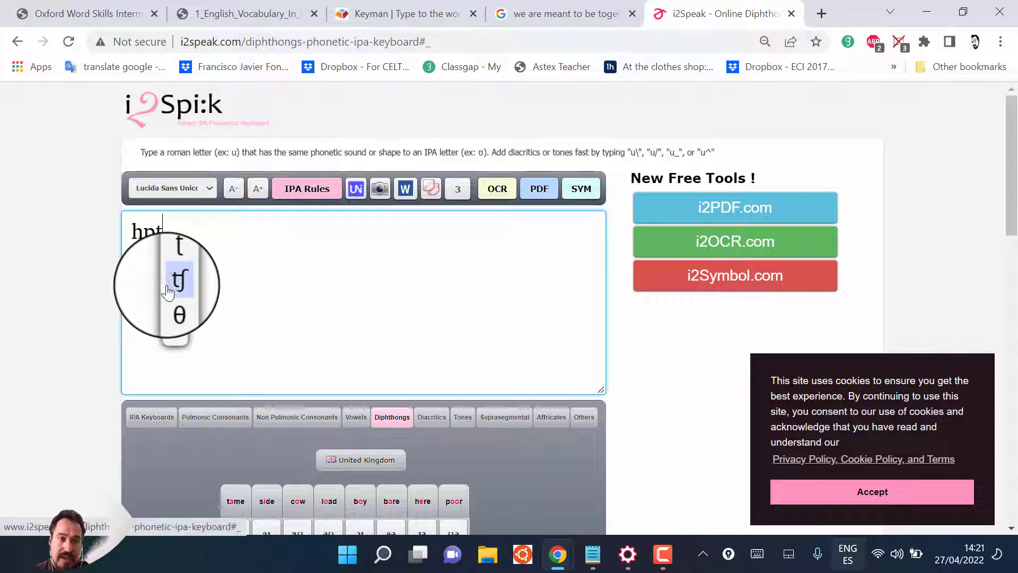
text(da)
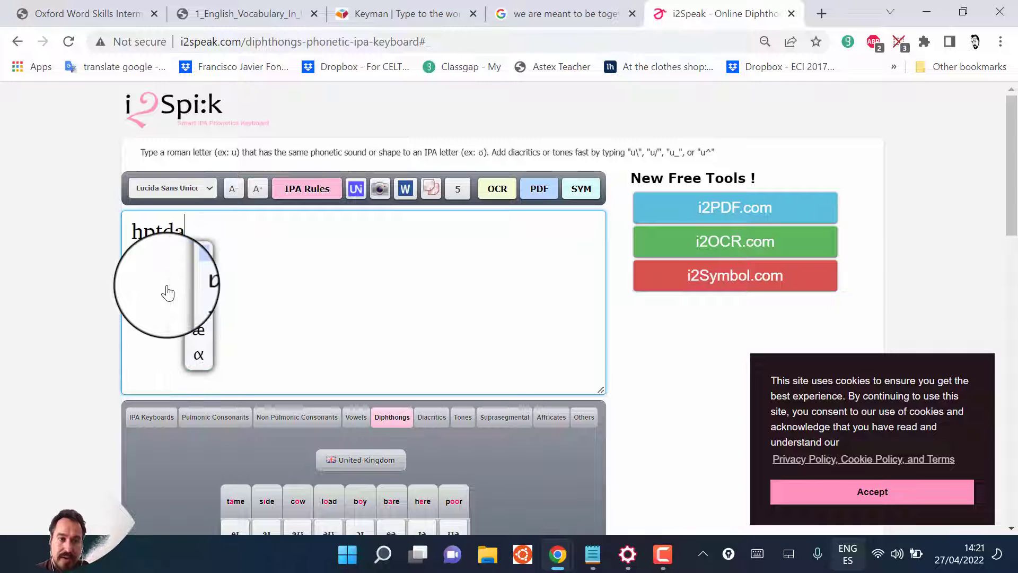
click(197, 281)
text(g)
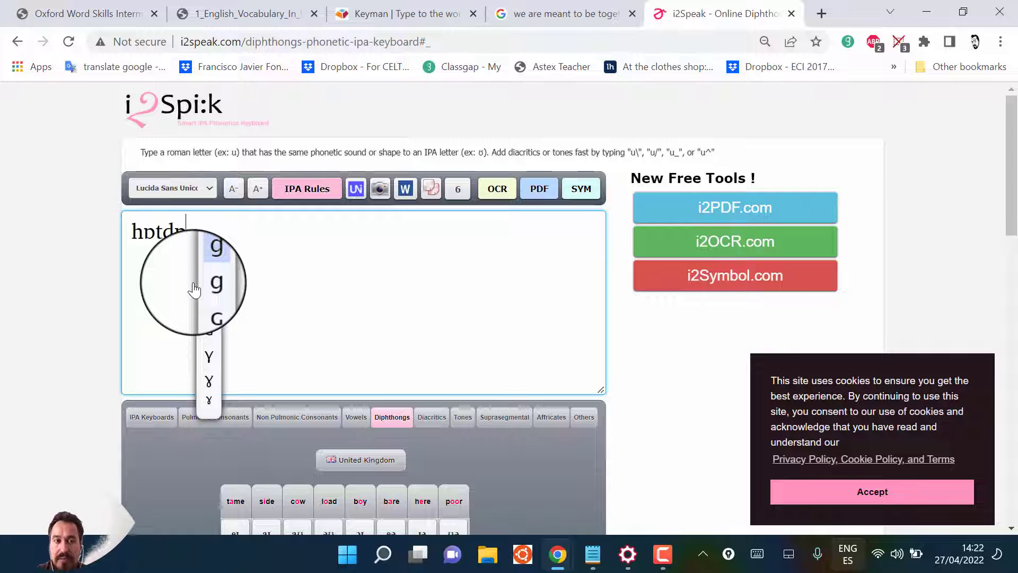
Step: Delete the whole "hɒtdɒg" transcription from the text area
key(BackSpace)
key(BackSpace)
key(BackSpace)
key(BackSpace)
key(BackSpace)
key(BackSpace)
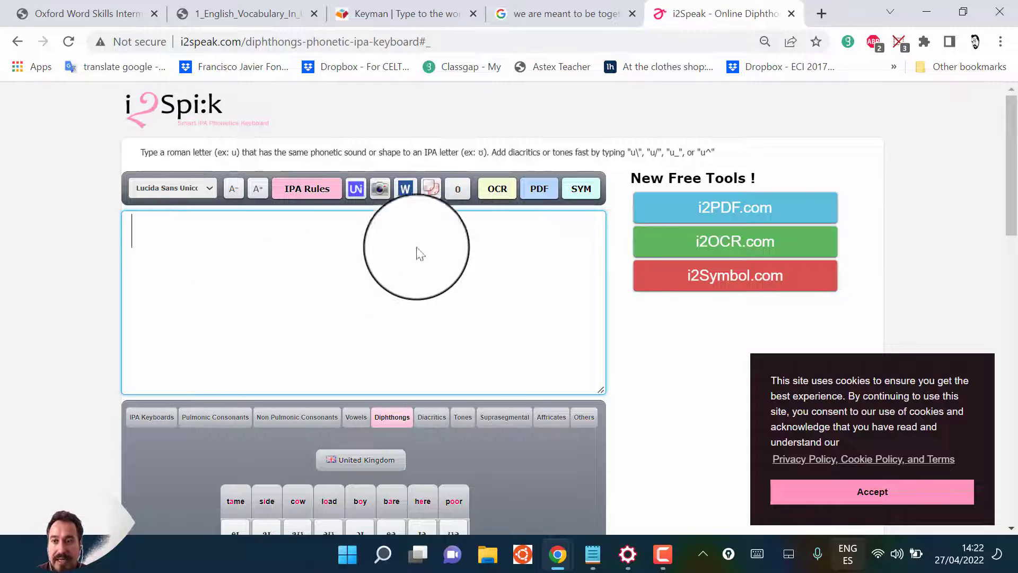
Step: Open the Vowels keyboard and examine its chart from the close to the open vowels
drag(1011, 165, 1013, 210)
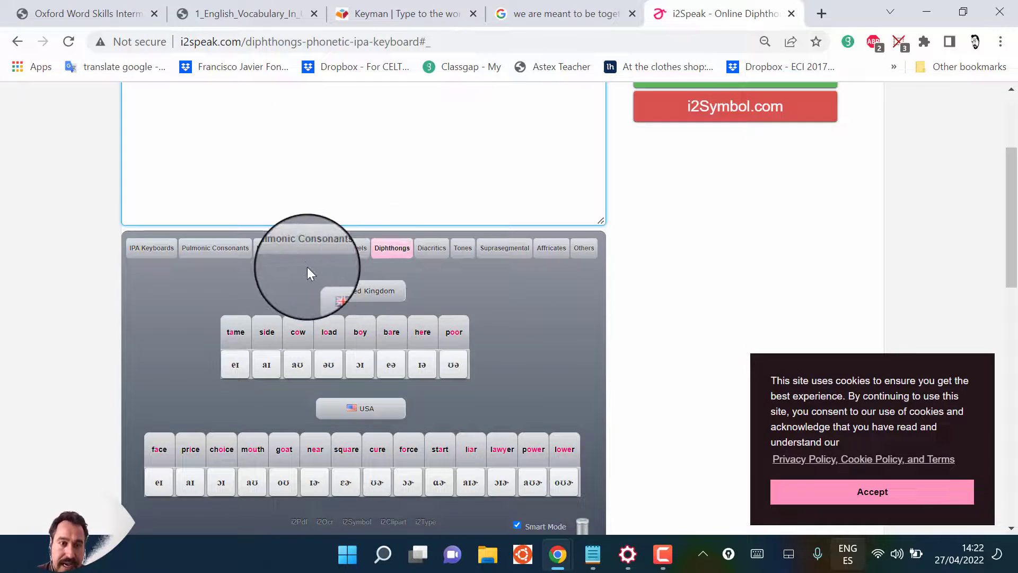
click(354, 258)
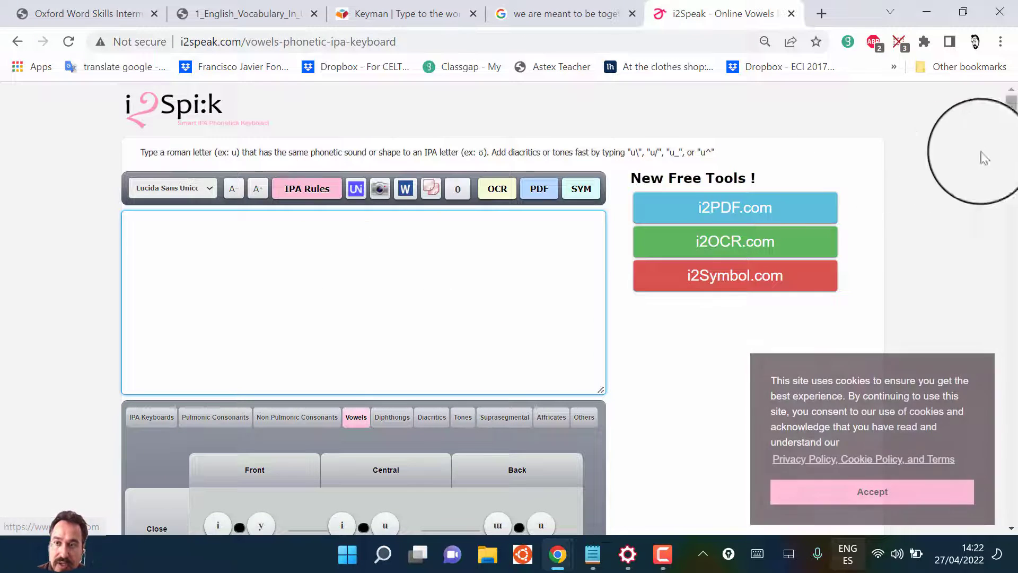
drag(1013, 174, 1014, 208)
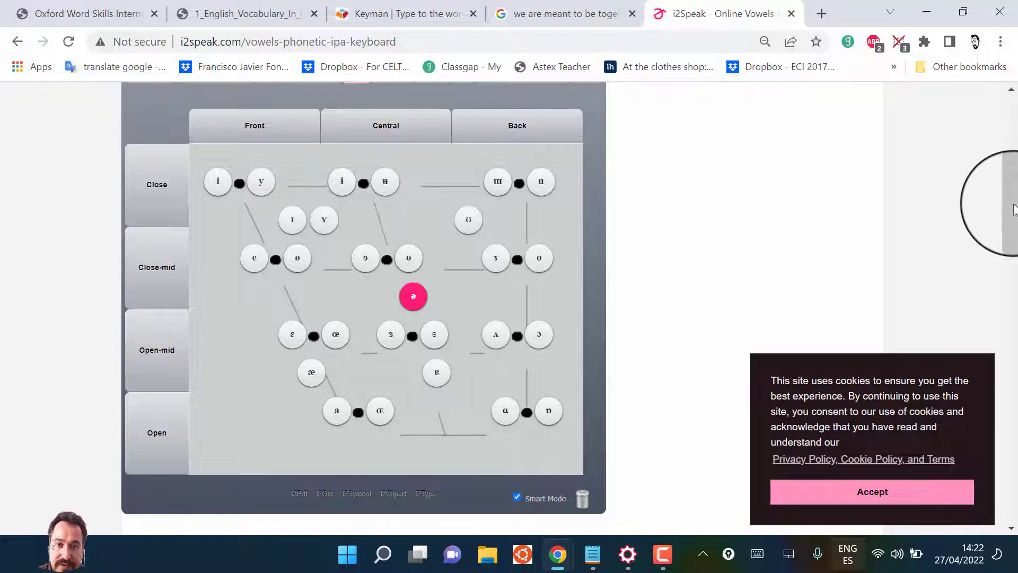
drag(1016, 186, 1013, 155)
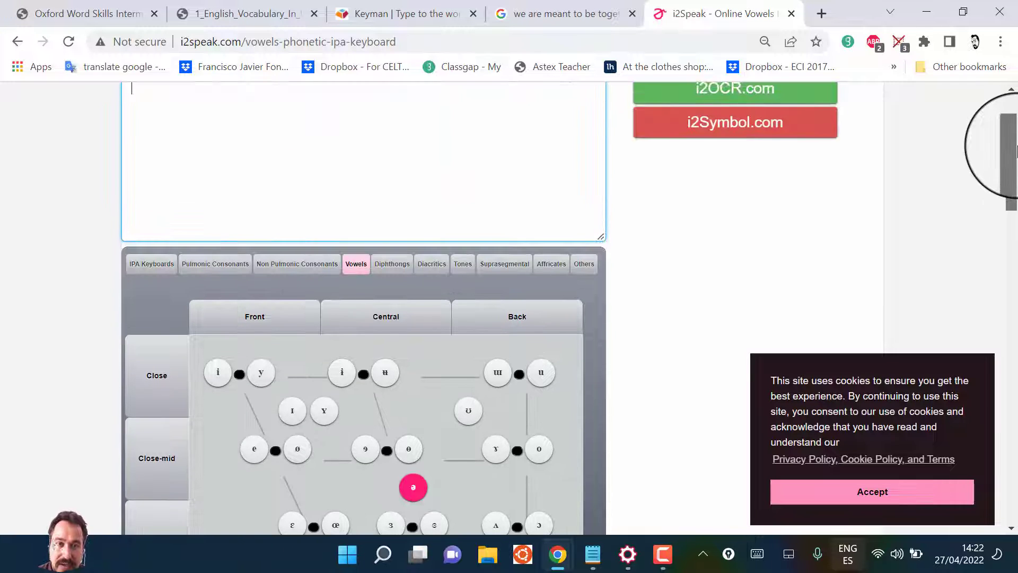
Step: Return to the Diphthongs keyboard and examine its United Kingdom and USA symbol sets
click(388, 273)
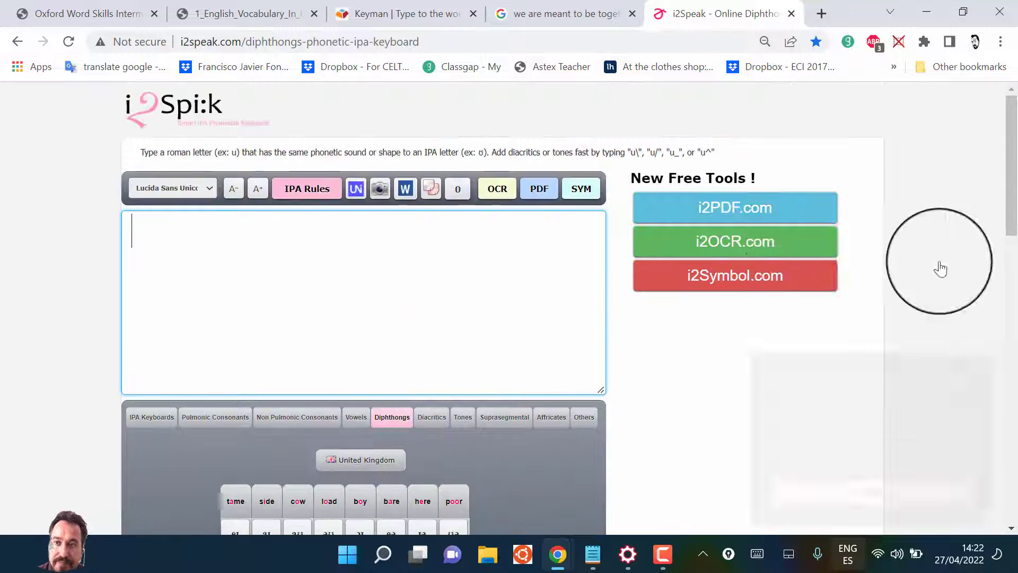
drag(1014, 151, 1014, 221)
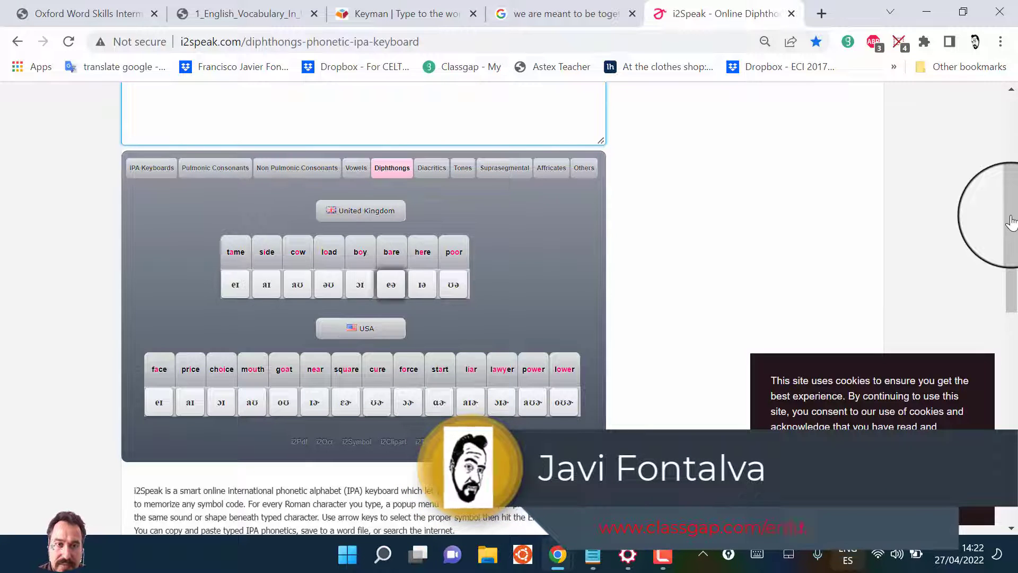
scroll(1012, 250, up, 1)
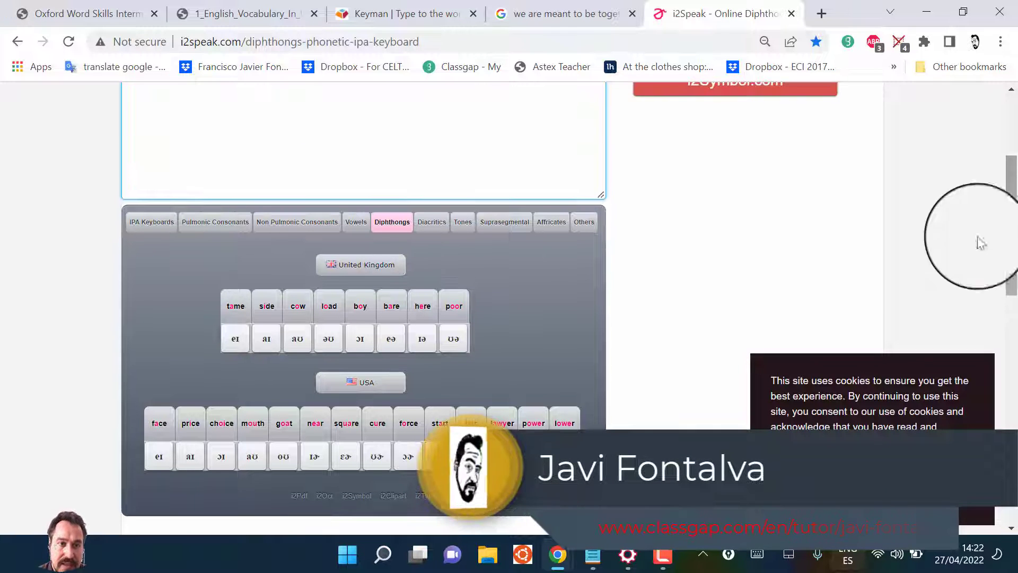
Step: Open the Pulmonic Consonants keyboard, look through its columns from Bilabial to Glottal, and accept the site's cookies
click(216, 223)
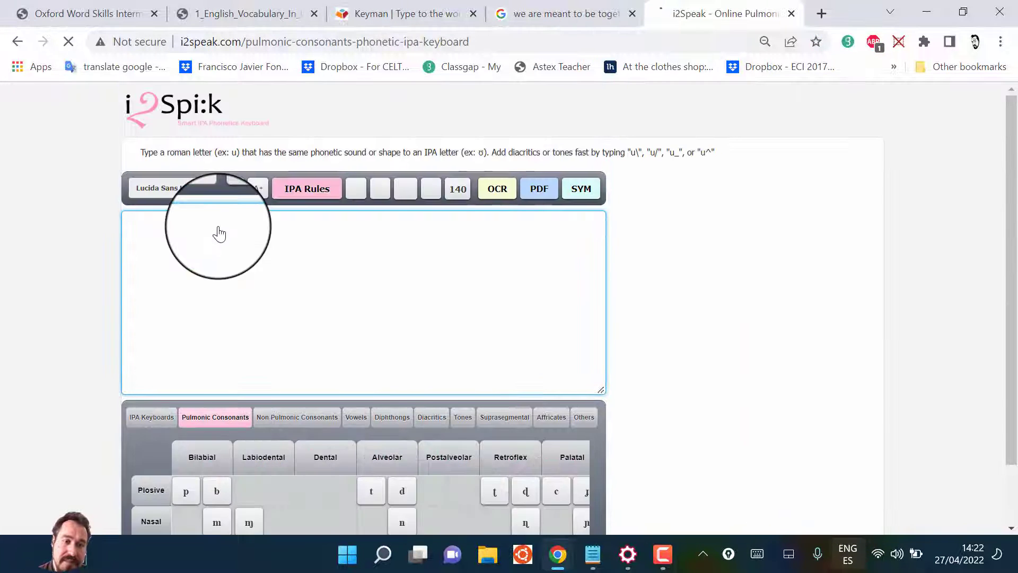
drag(1014, 135, 1014, 166)
drag(384, 504, 578, 501)
click(837, 504)
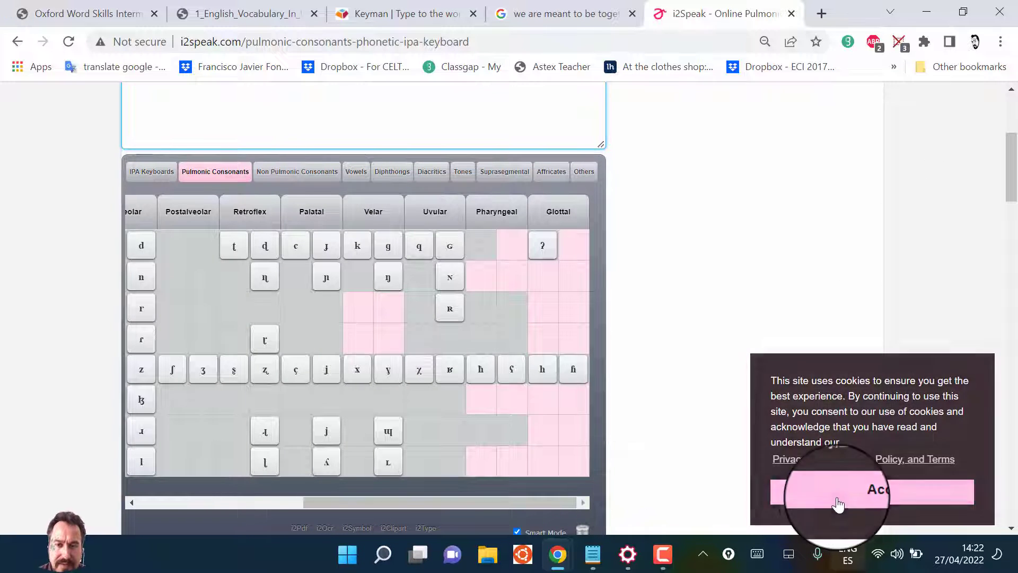
drag(480, 502, 307, 500)
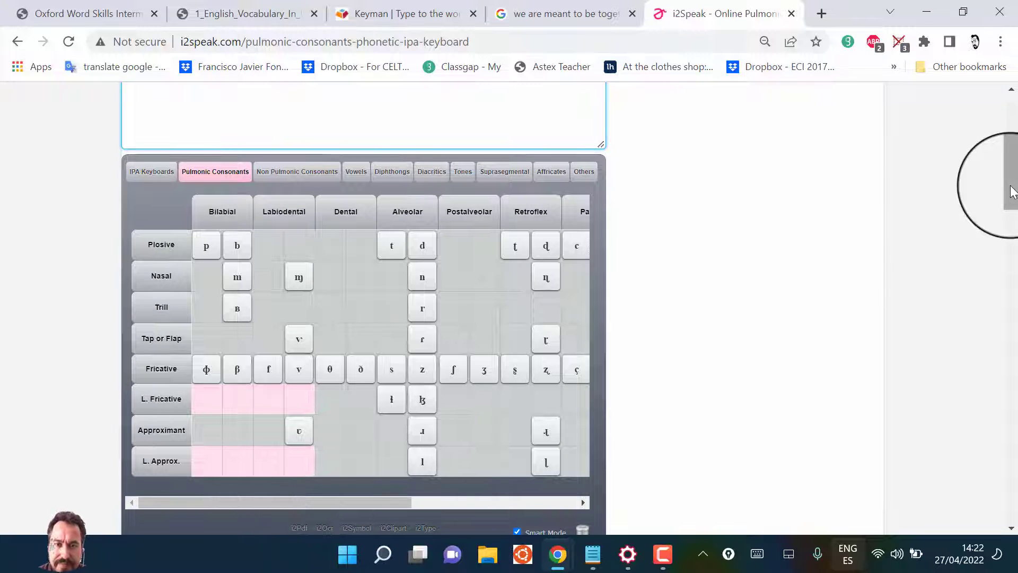
Step: Enter the transcription "ʧɒklət" in the text area, substituting the suggested symbols ʧ, ɒ and ə for t, a and e
scroll(998, 139, up, 5)
click(465, 264)
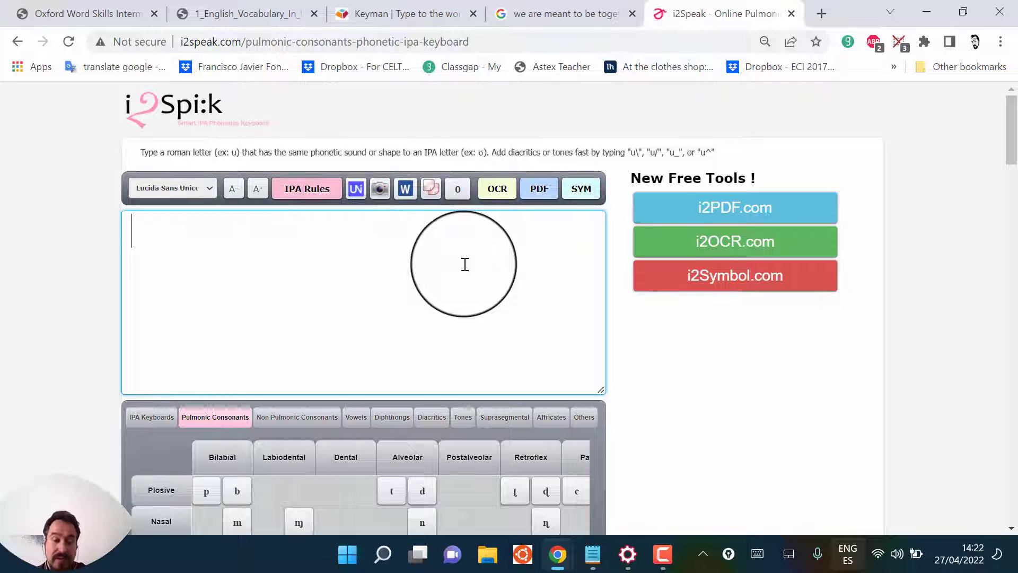
text(t)
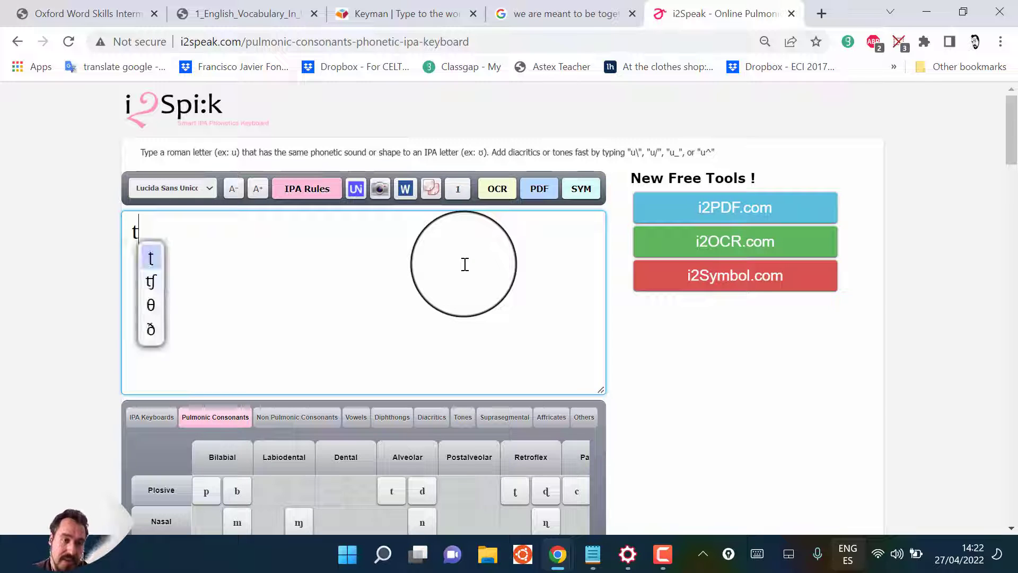
key(Down)
key(Return)
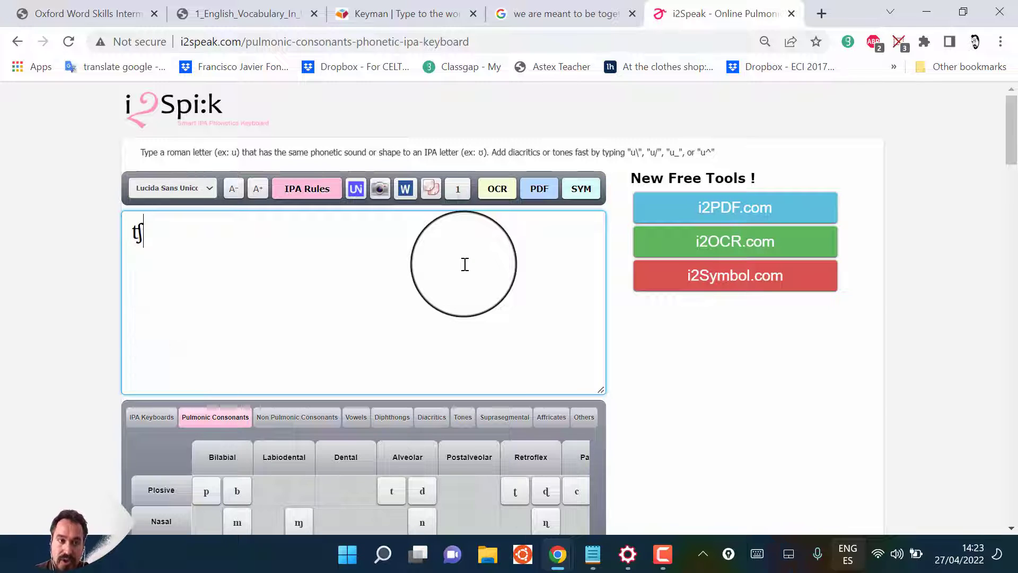
text(a)
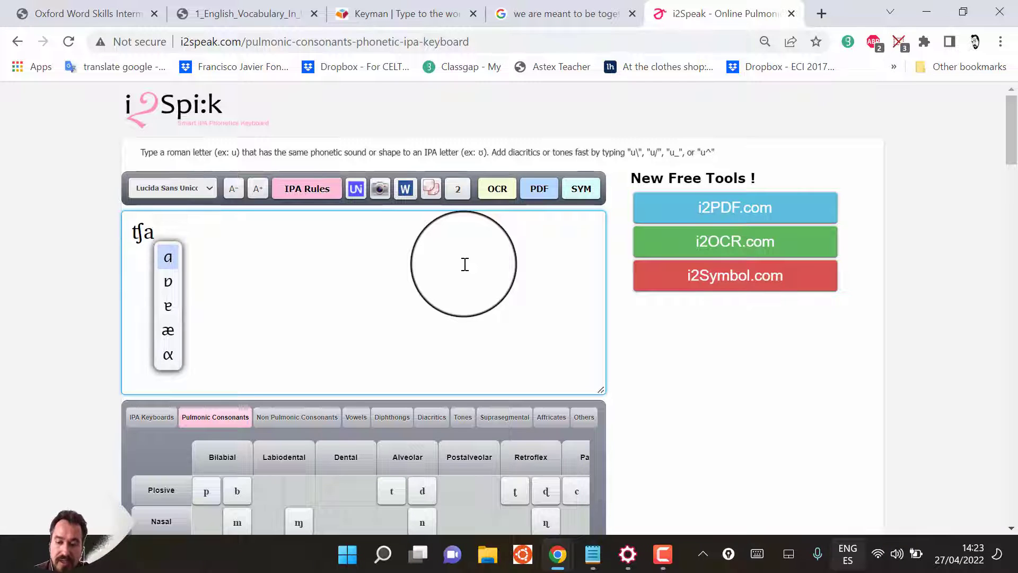
key(Down)
key(Return)
text(kl)
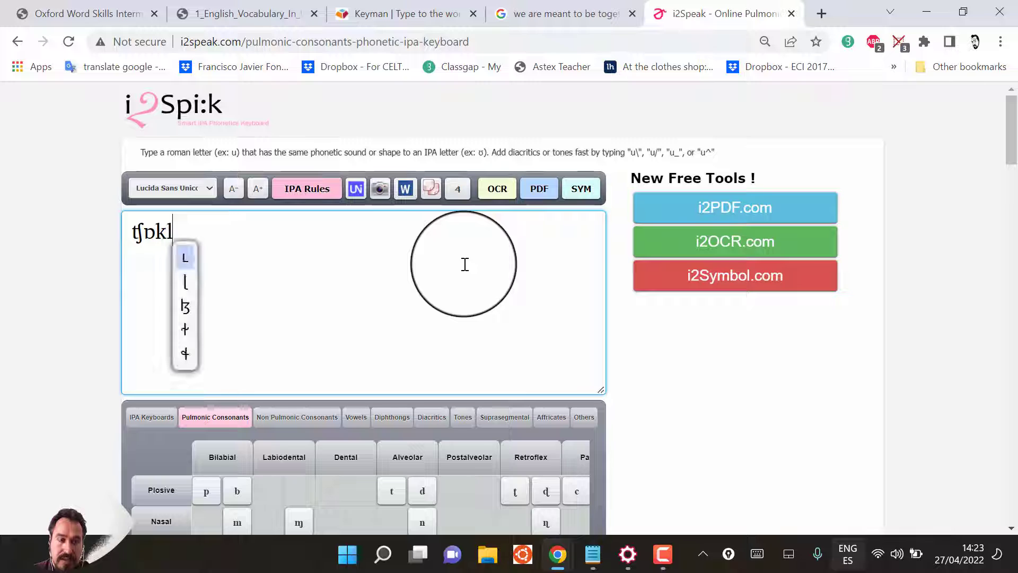
text(e)
key(Return)
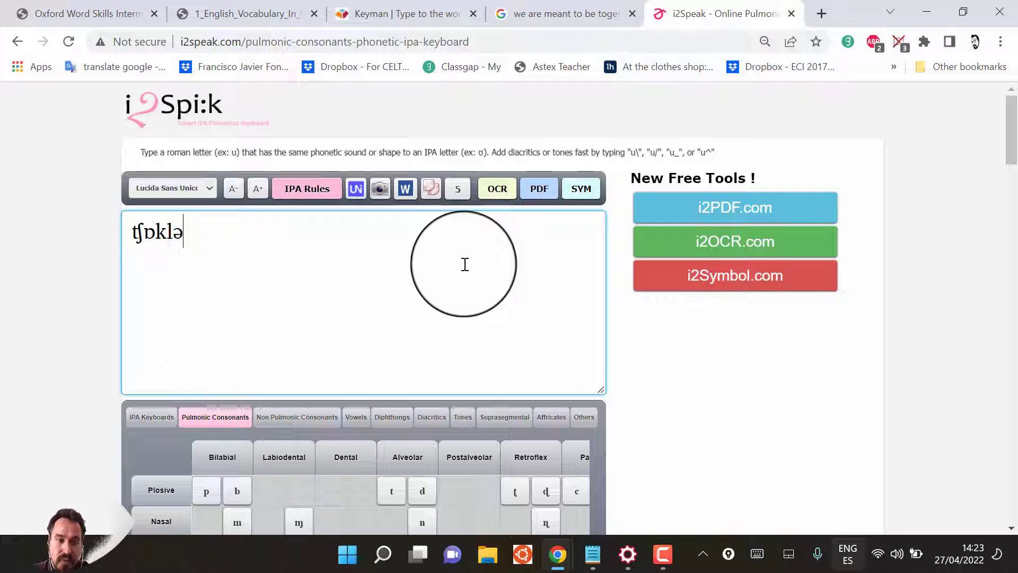
text(t)
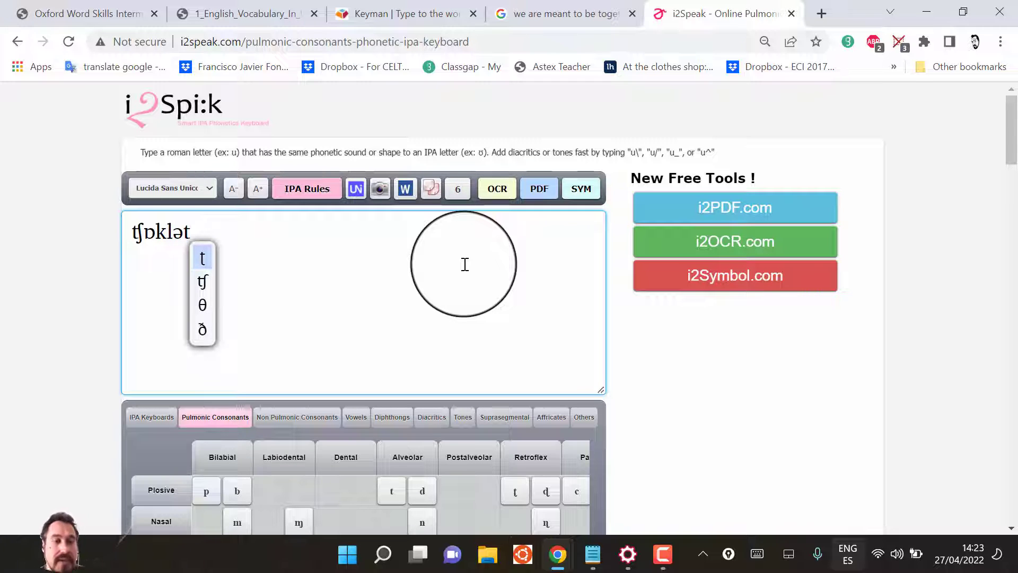
Step: Insert a stress mark (') in front of the "ʧɒklət" transcription
key(Left)
key(Left)
key(Left)
key(Left)
key(Left)
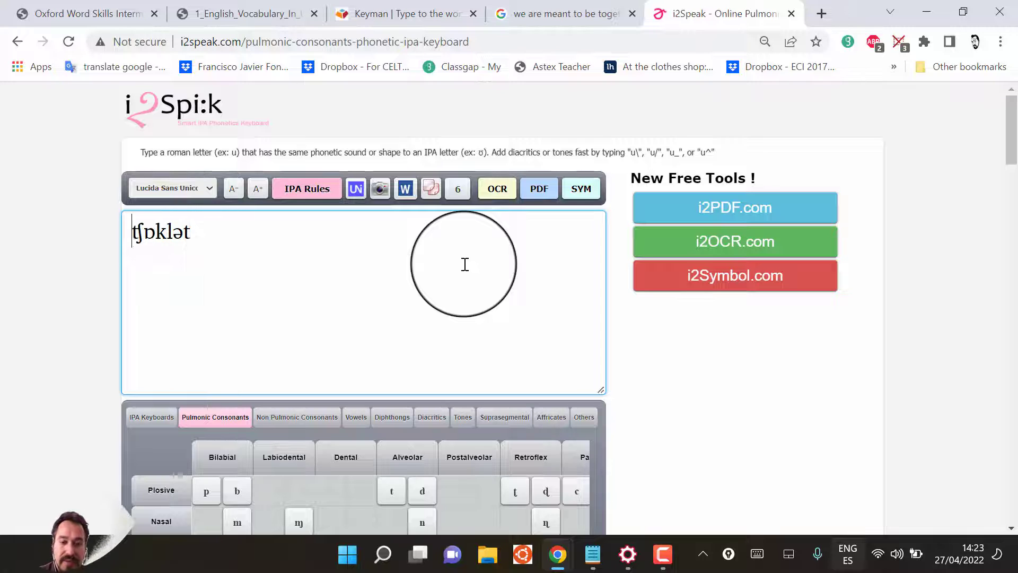
text(')
key(End)
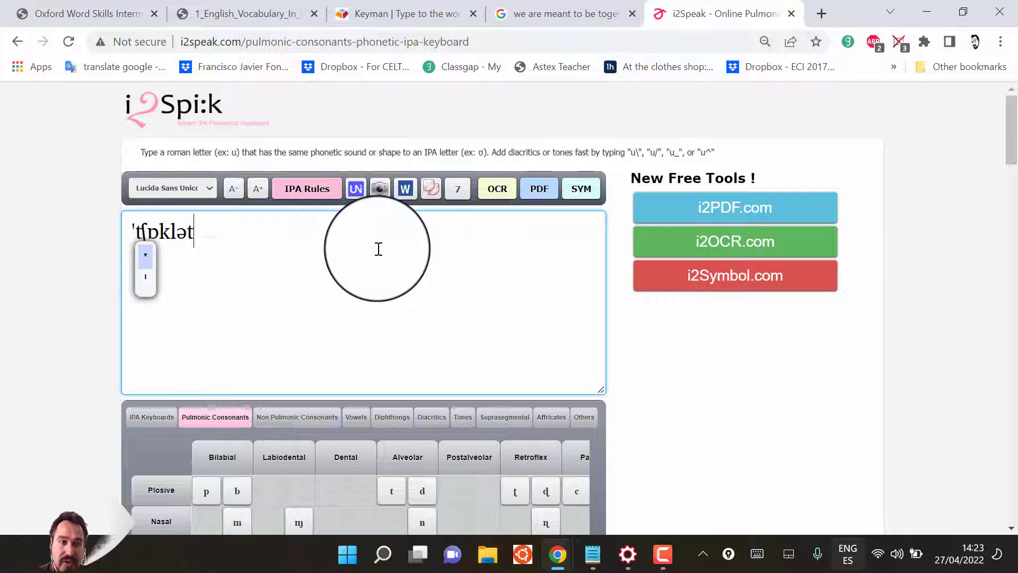
Step: Add an opening slash before the stress mark at the start of the transcription
key(Left)
key(Left)
key(Left)
key(Left)
key(Left)
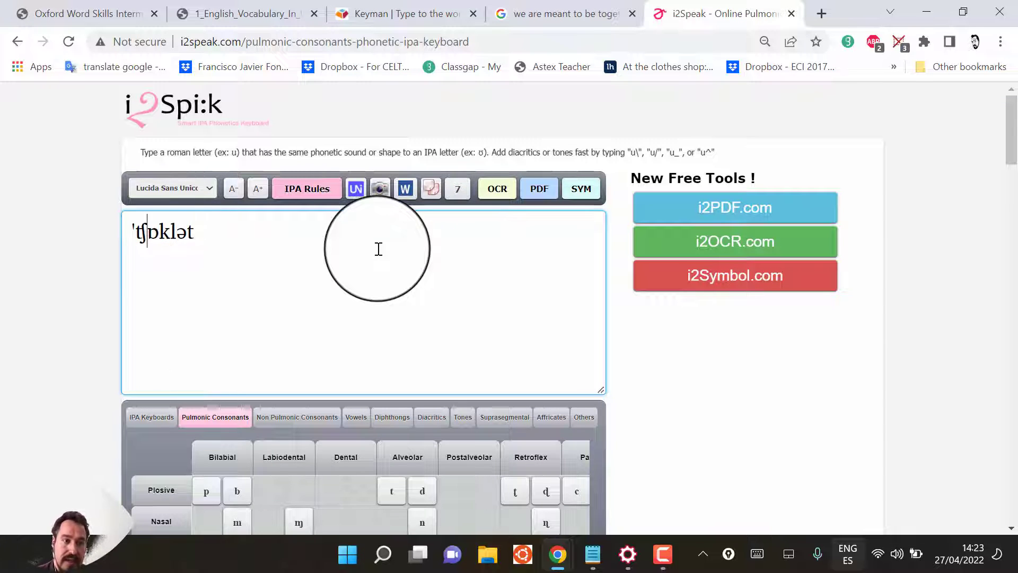
key(Home)
text(/)
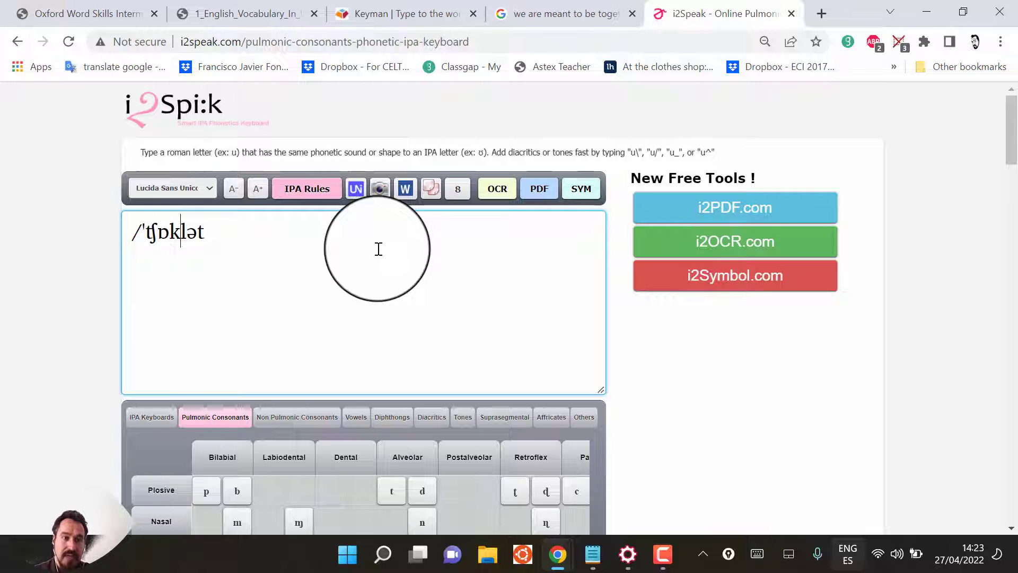
Step: Try a closing slash at the end of the transcription, then remove it
key(End)
text(/)
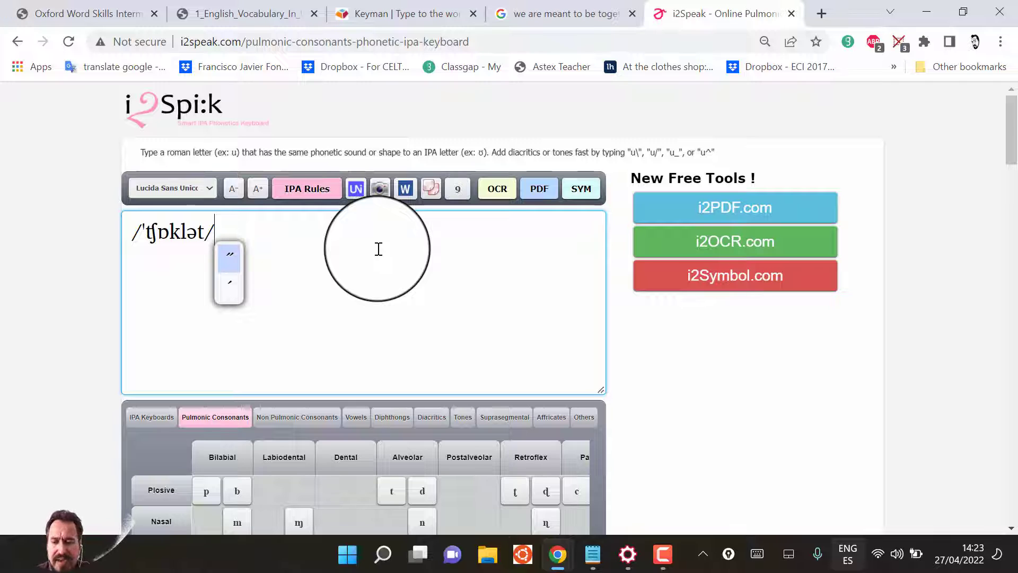
key(BackSpace)
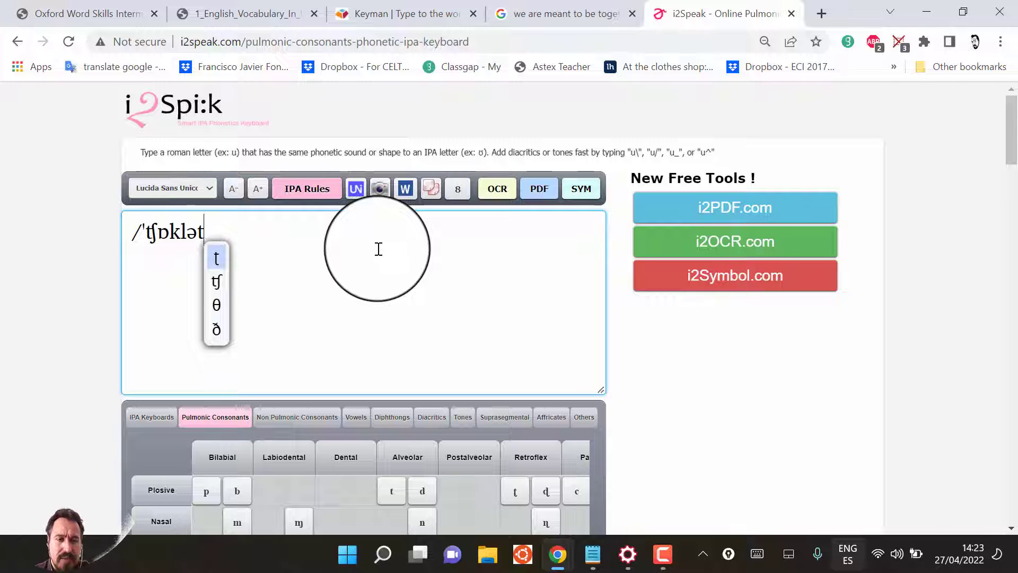
Step: Try a bar symbol after the transcription, then clear everything from the text area
text(1)
key(BackSpace)
key(BackSpace)
key(BackSpace)
key(BackSpace)
key(BackSpace)
key(BackSpace)
key(BackSpace)
key(BackSpace)
key(BackSpace)
key(BackSpace)
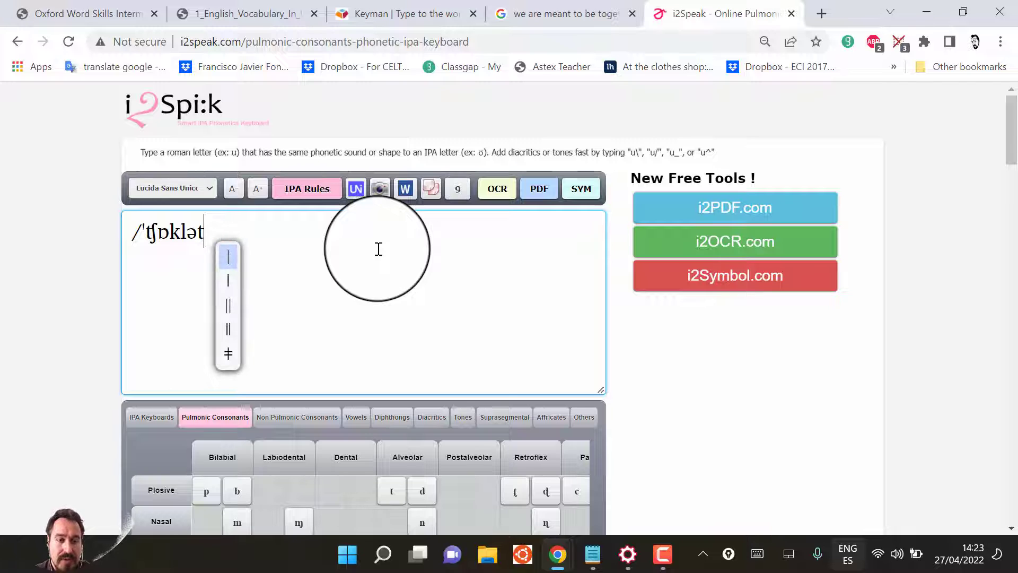
text(1)
key(BackSpace)
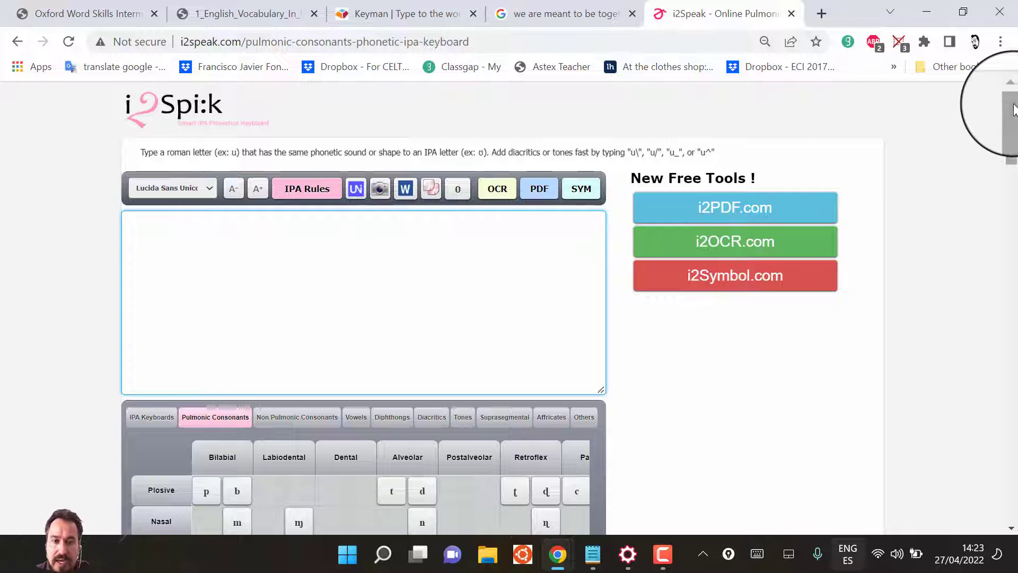
mouse_move(1011, 106)
mouse_down()
mouse_move(1012, 139)
mouse_move(1016, 95)
mouse_up()
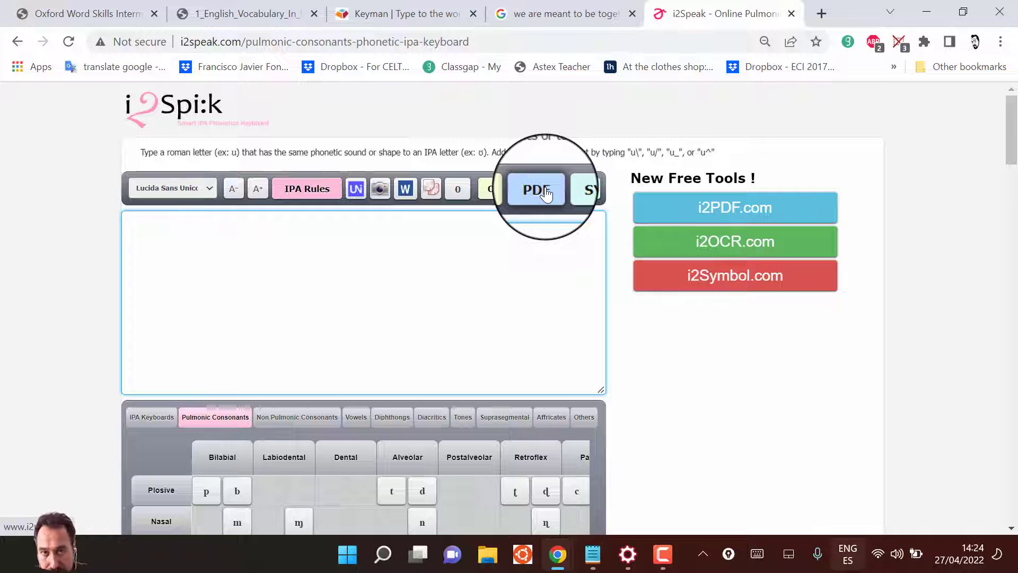
Step: Open the Keyman for Windows download page on the Keyman website and check the hidden system tray icons for Keyman
click(390, 5)
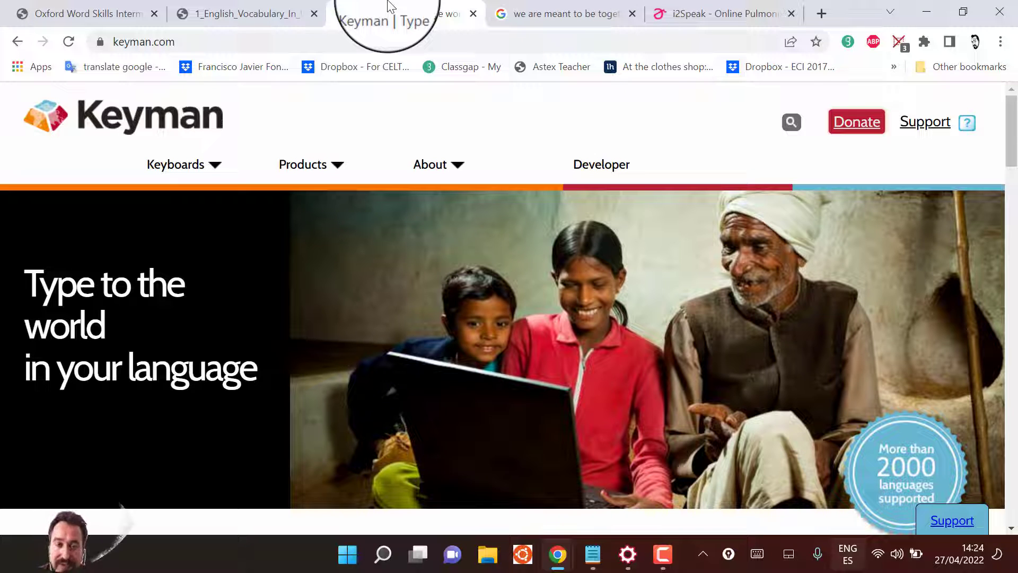
mouse_move(356, 164)
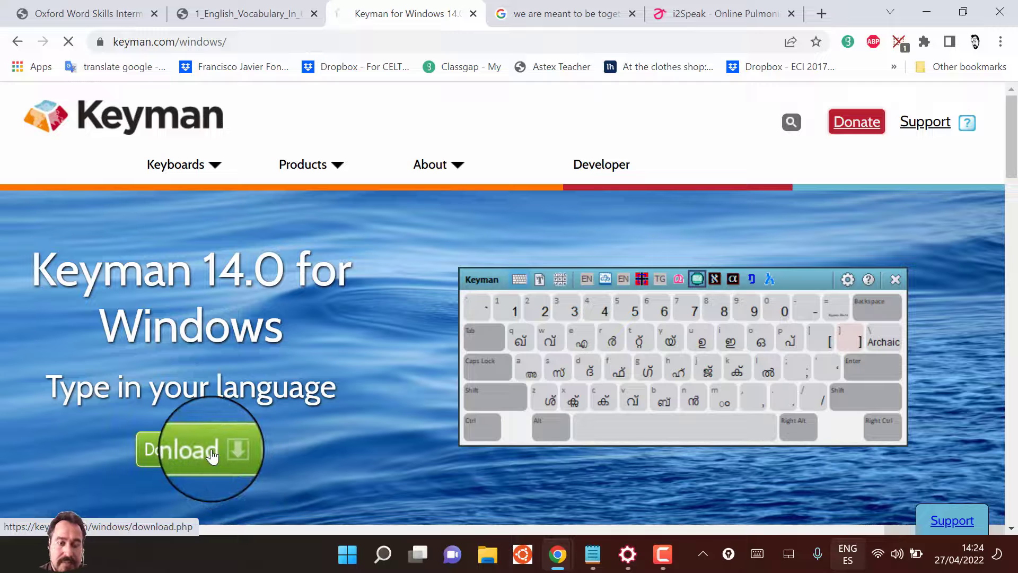
click(212, 455)
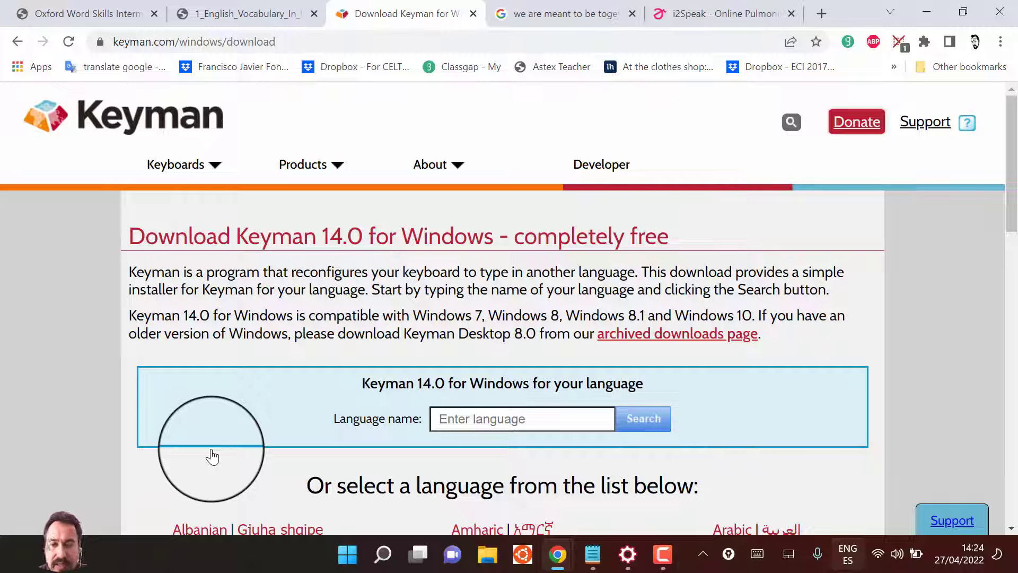
click(703, 553)
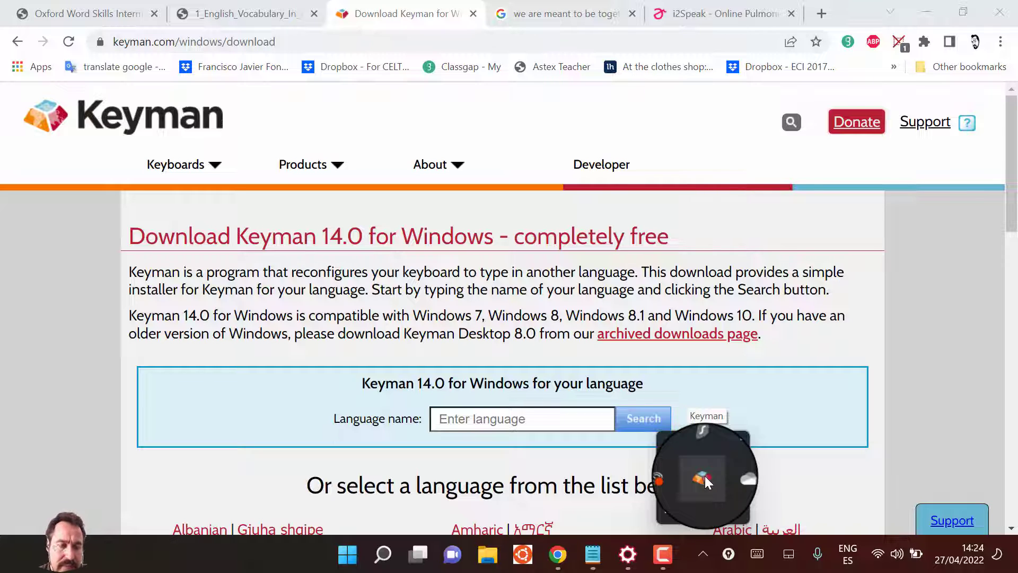
Step: Search the Keyman keyboards for "ipa" and open the IPA (SIL) keyboard page
mouse_move(223, 170)
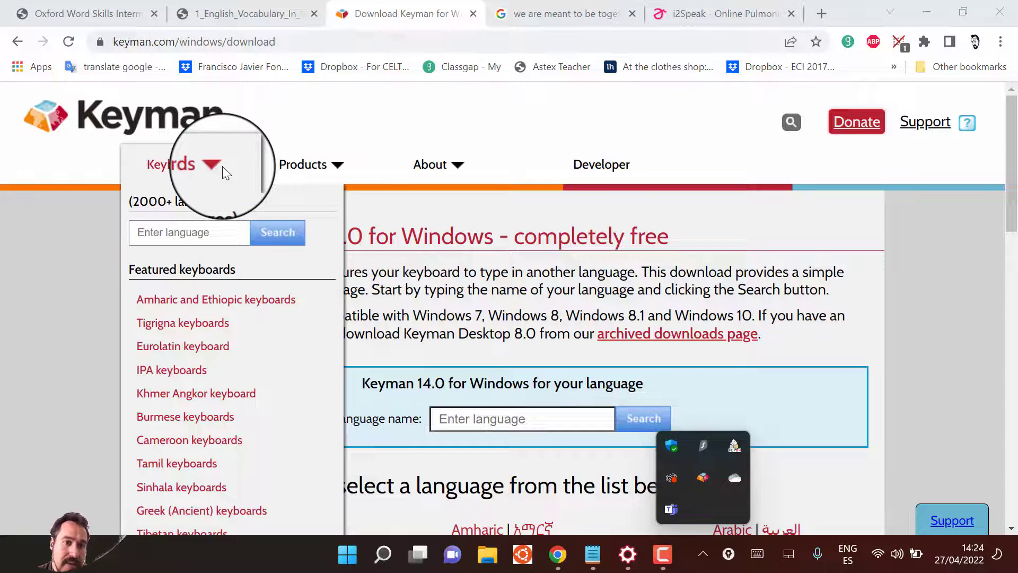
click(189, 232)
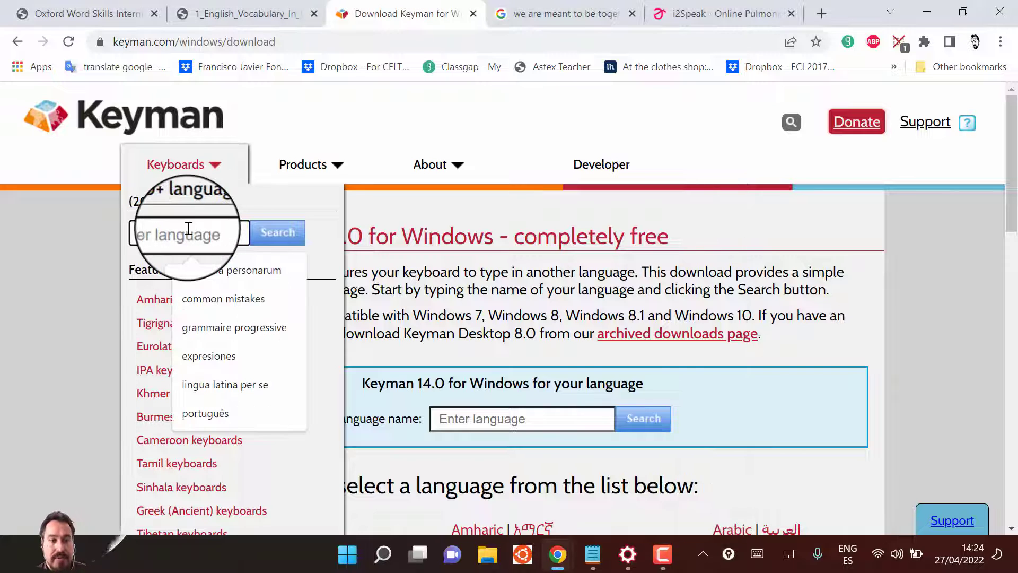
text(ipa)
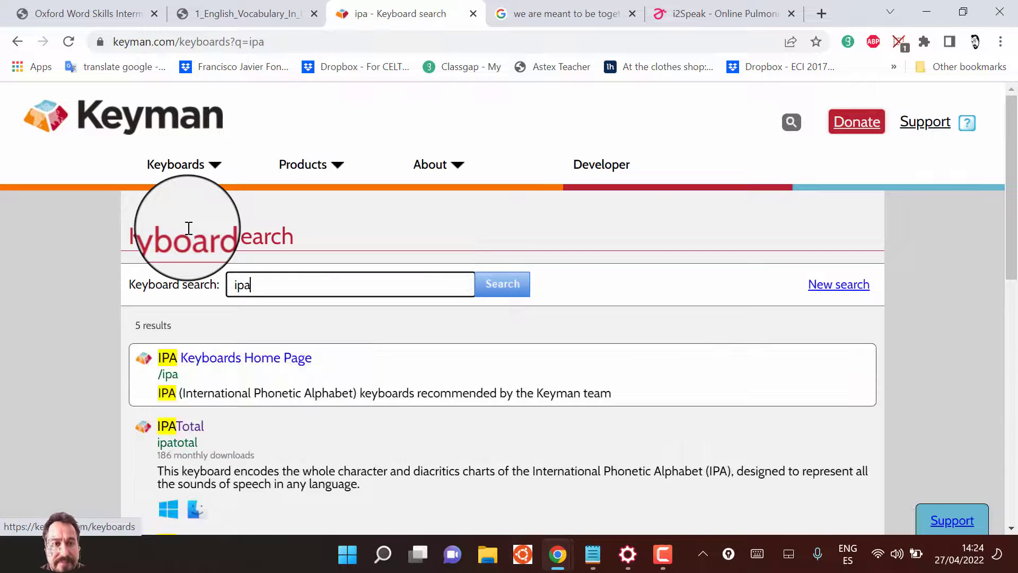
drag(1012, 125, 1015, 188)
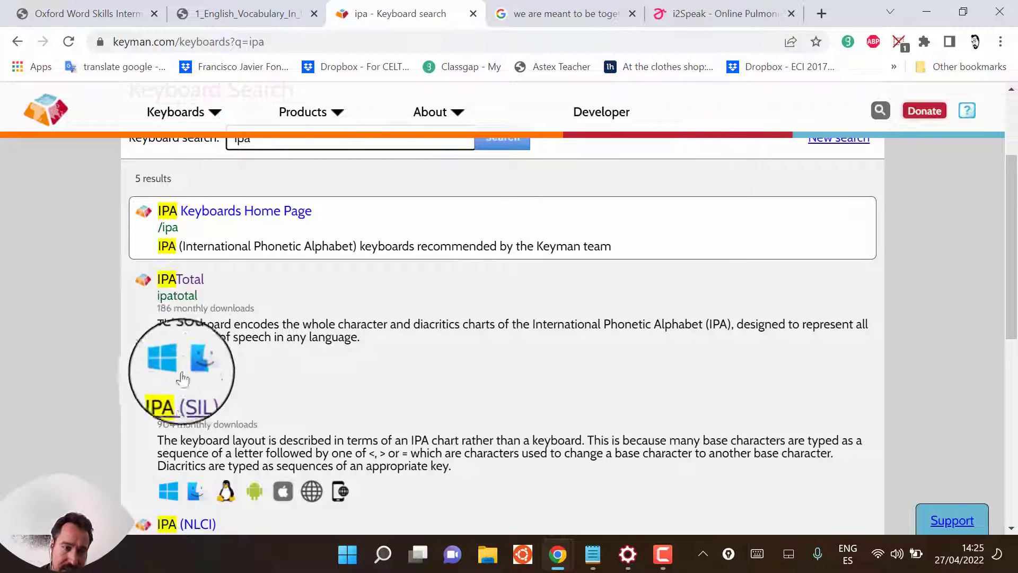
click(180, 403)
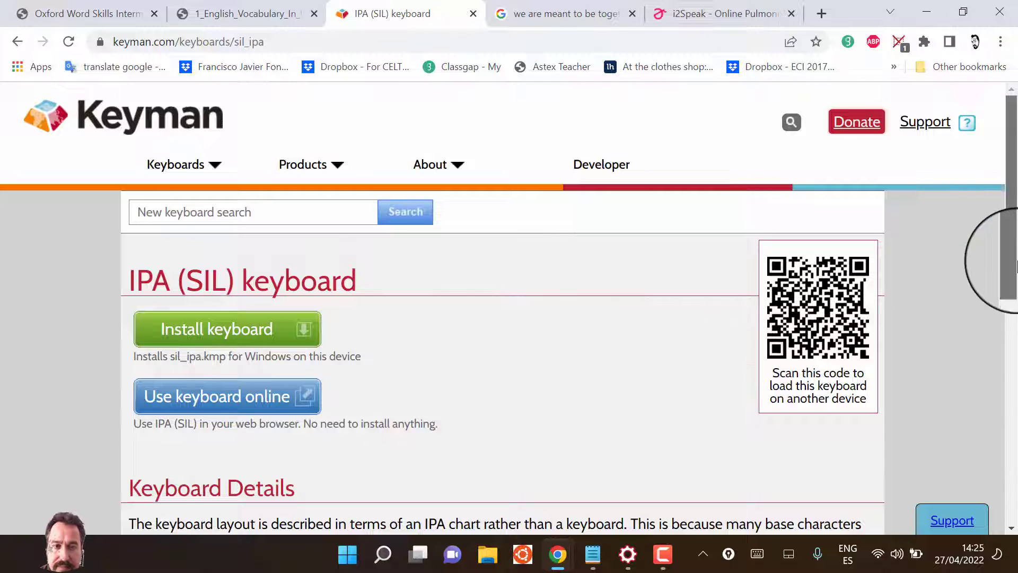
Step: Install the IPA (SIL) keyboard package through Keyman Configuration
scroll(1014, 249, down, 2)
scroll(1016, 249, up, 2)
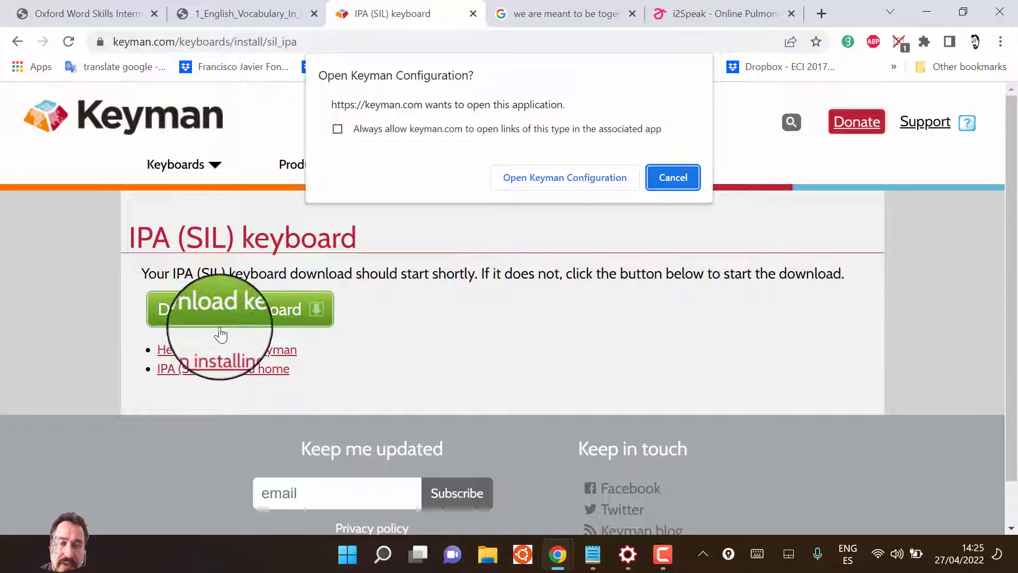
click(578, 170)
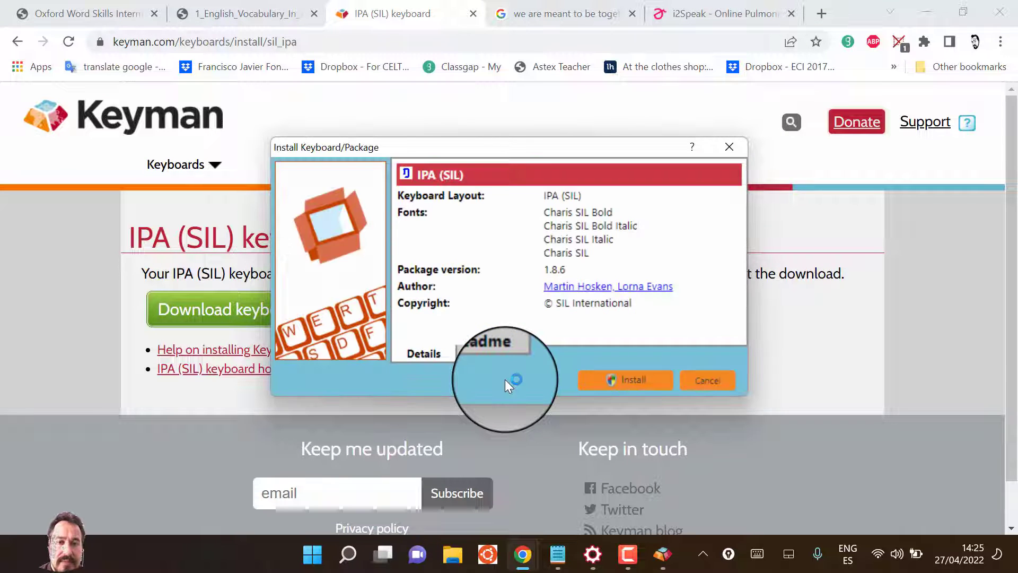
click(617, 375)
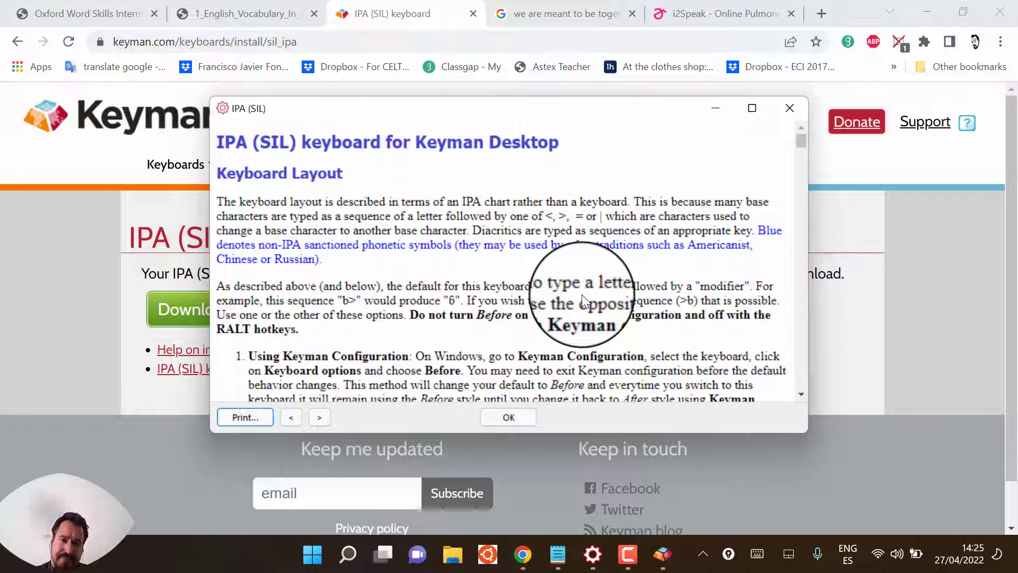
Step: View the IPA (SIL) keyboard guide at full size and check its print options before closing it
click(582, 295)
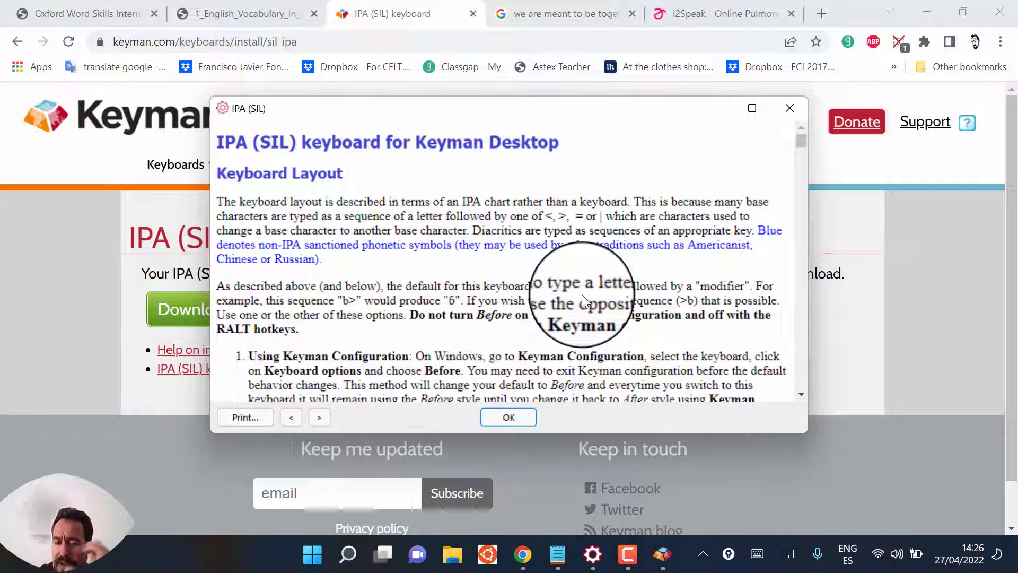
click(752, 107)
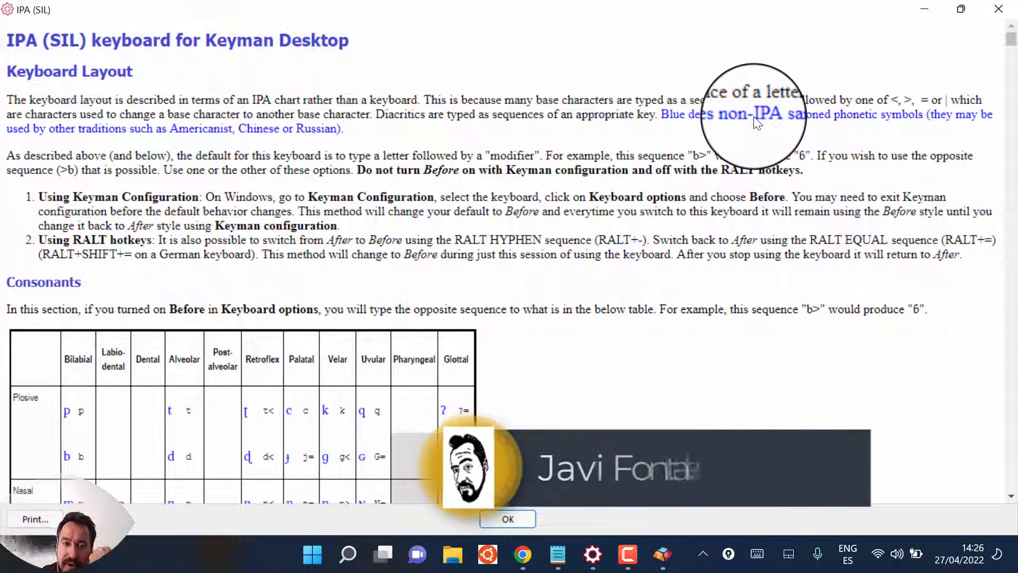
click(16, 512)
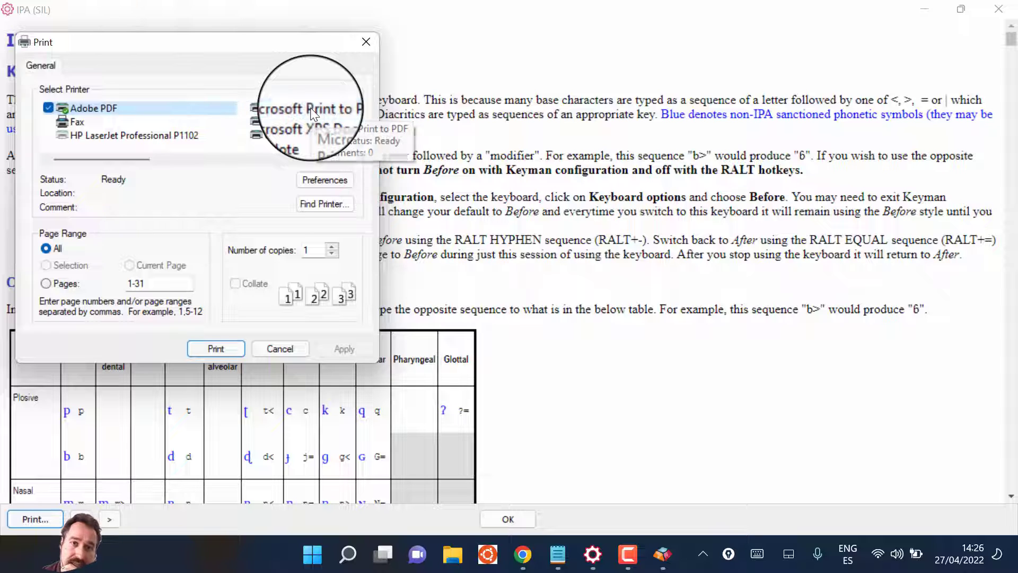
click(360, 43)
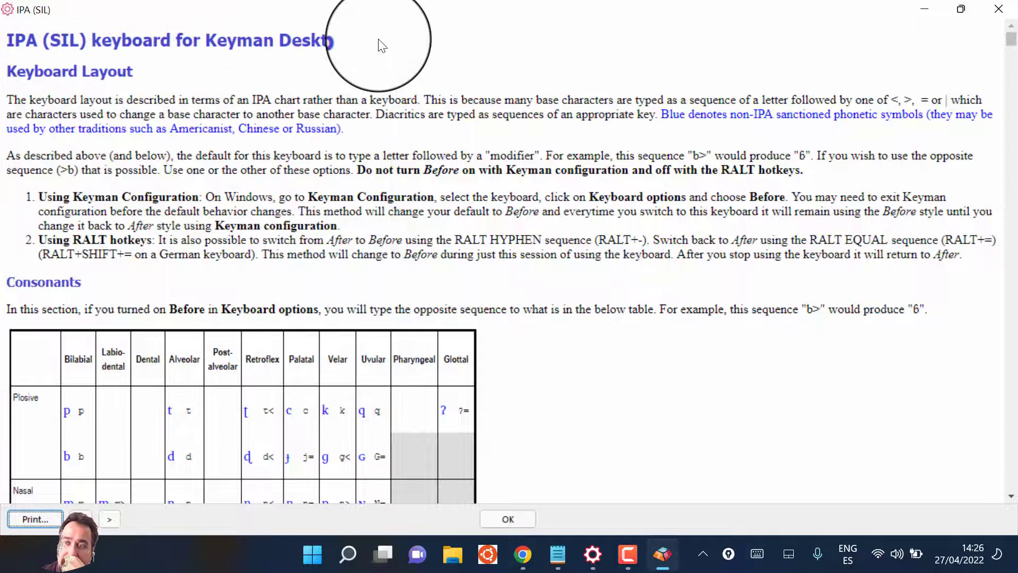
click(502, 525)
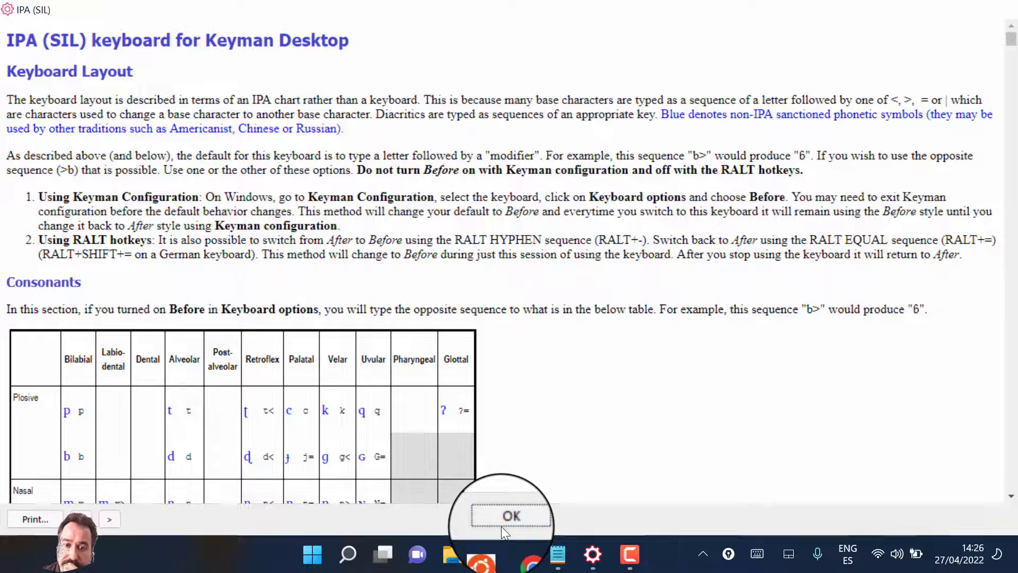
Step: Clear the open windows off the desktop and open the PDF "IPA (SIL) keyboard for Keyman Desktop" saved there
click(937, 10)
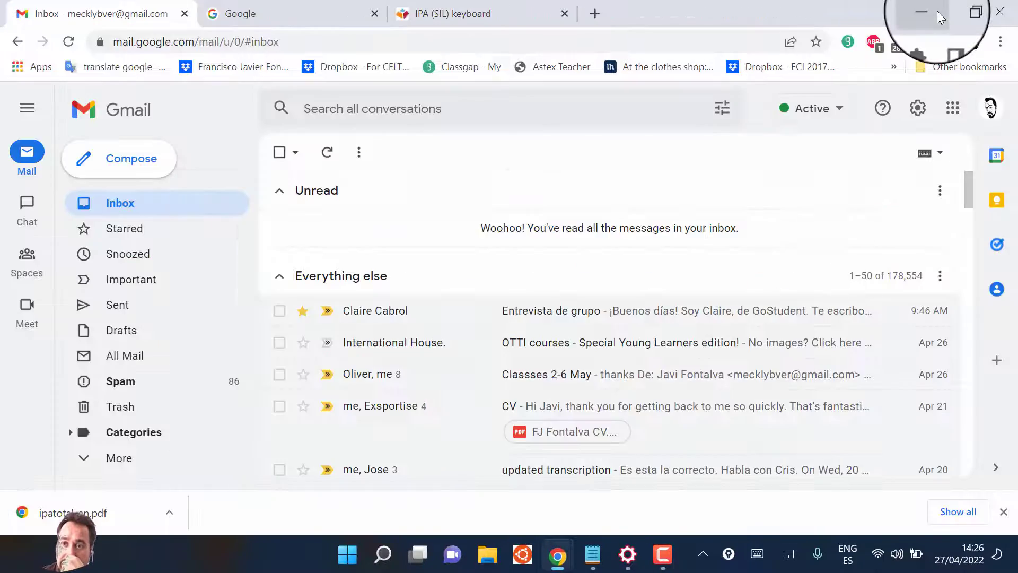
click(936, 10)
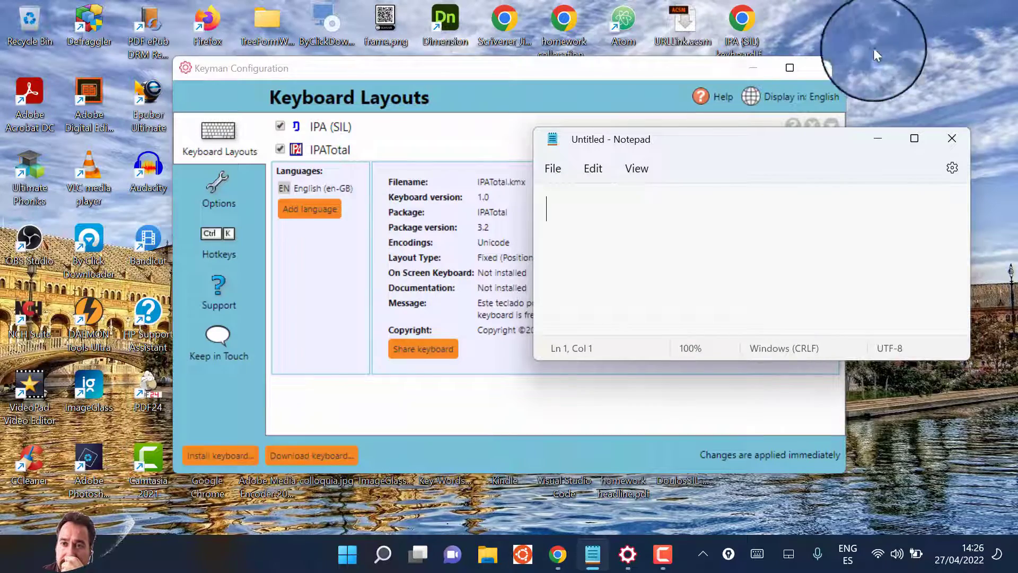
click(825, 77)
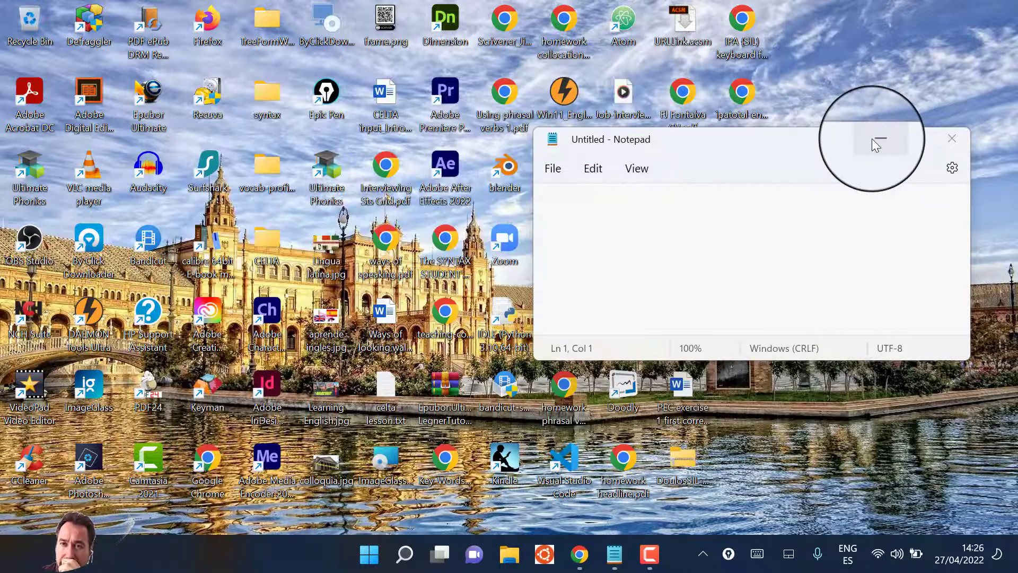
click(874, 138)
double_click(742, 21)
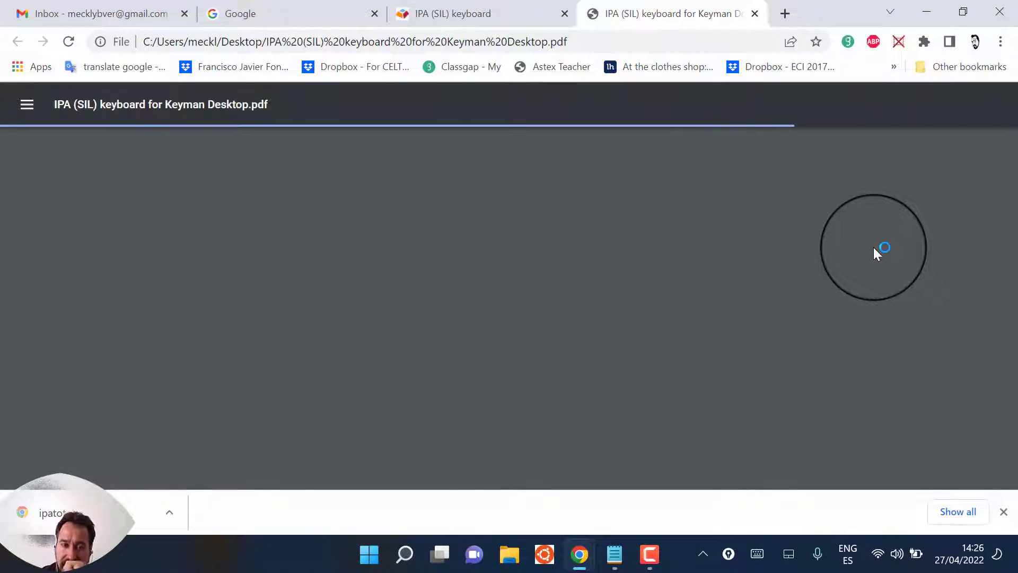
Step: Examine the Consonants table in the PDF for the key sequences that produce each IPA symbol
scroll(1010, 237, down, 6)
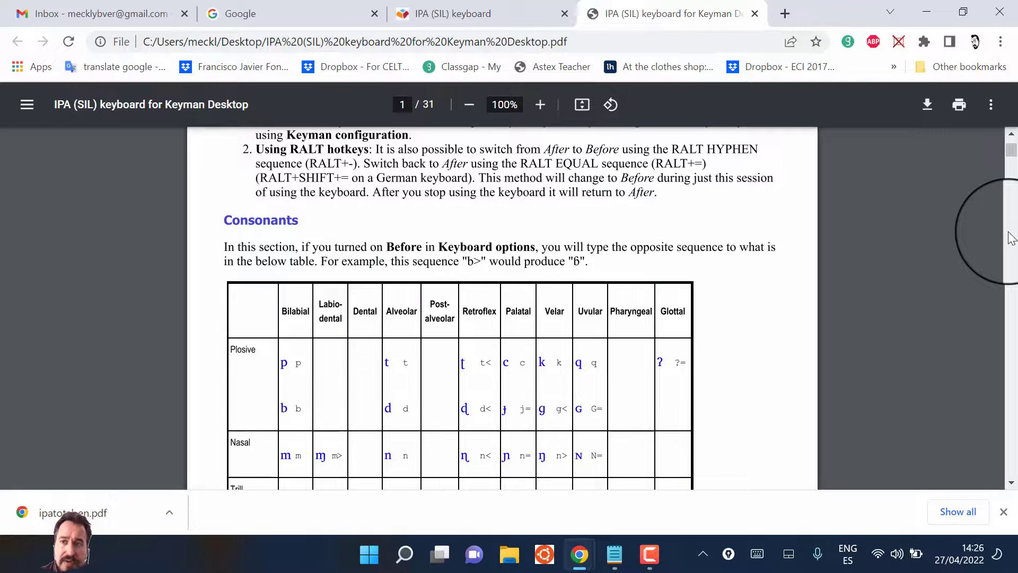
mouse_move(1012, 149)
mouse_down()
mouse_move(1014, 193)
mouse_move(1015, 158)
mouse_up()
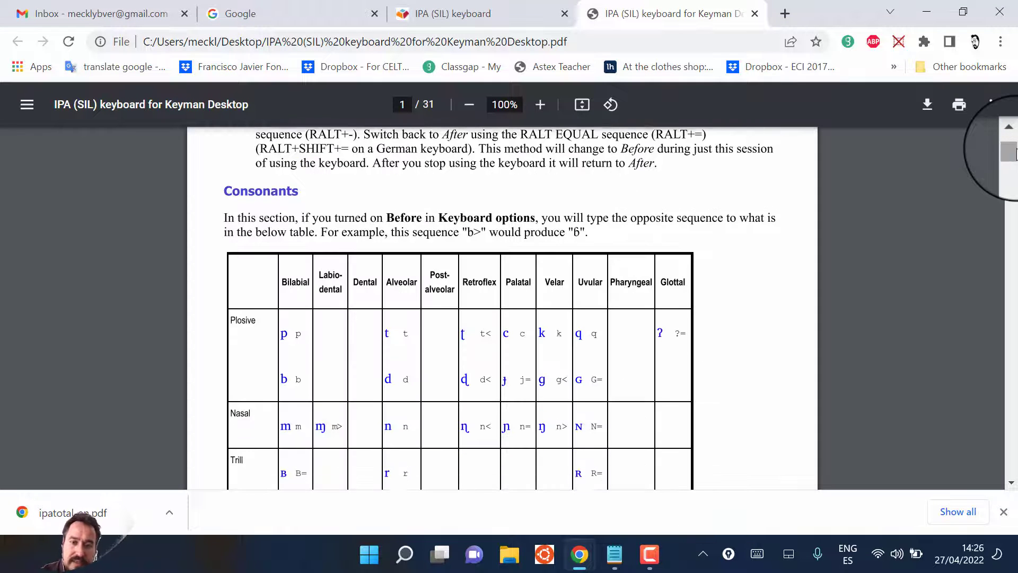
click(615, 555)
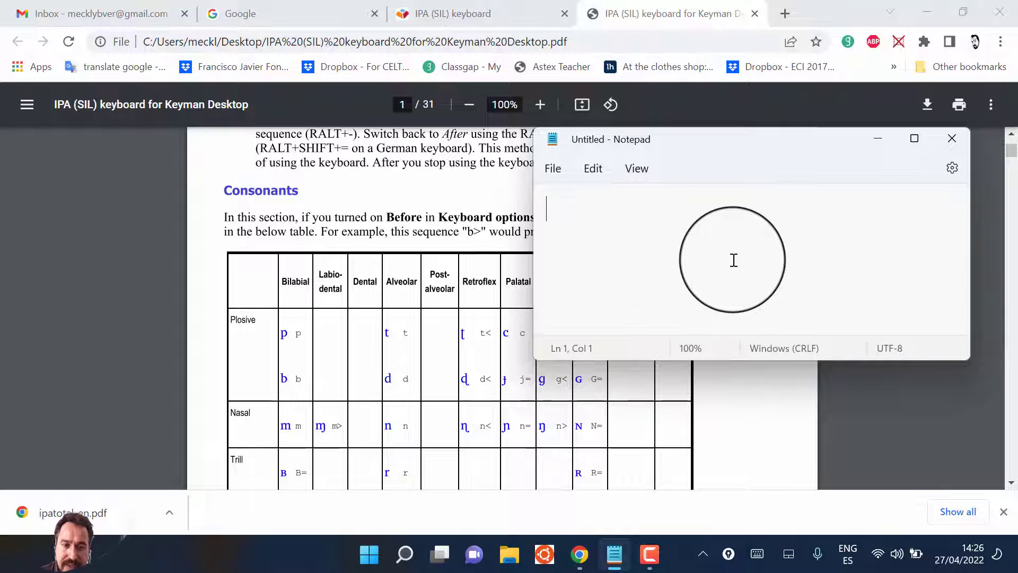
click(500, 397)
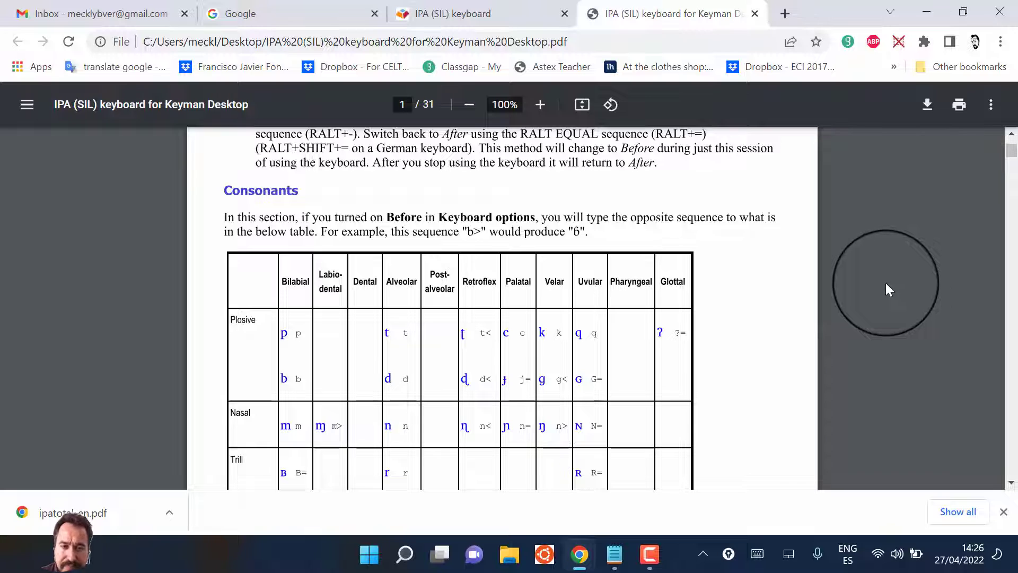
scroll(885, 282, down, 3)
scroll(886, 282, down, 1)
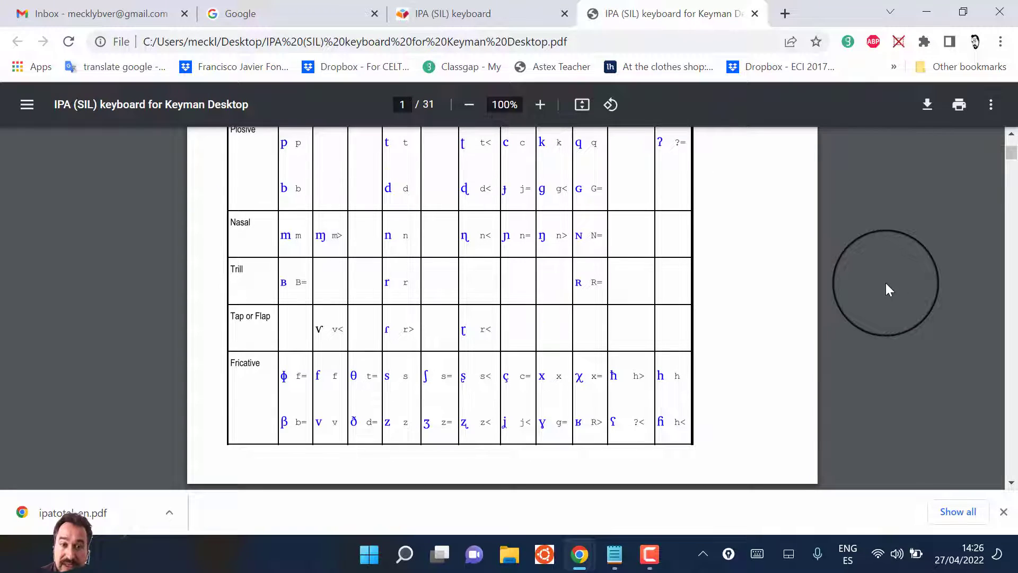
Step: Switch to Notepad, try the key sequence "s=" for the ʃ symbol, and undo the entry
click(614, 554)
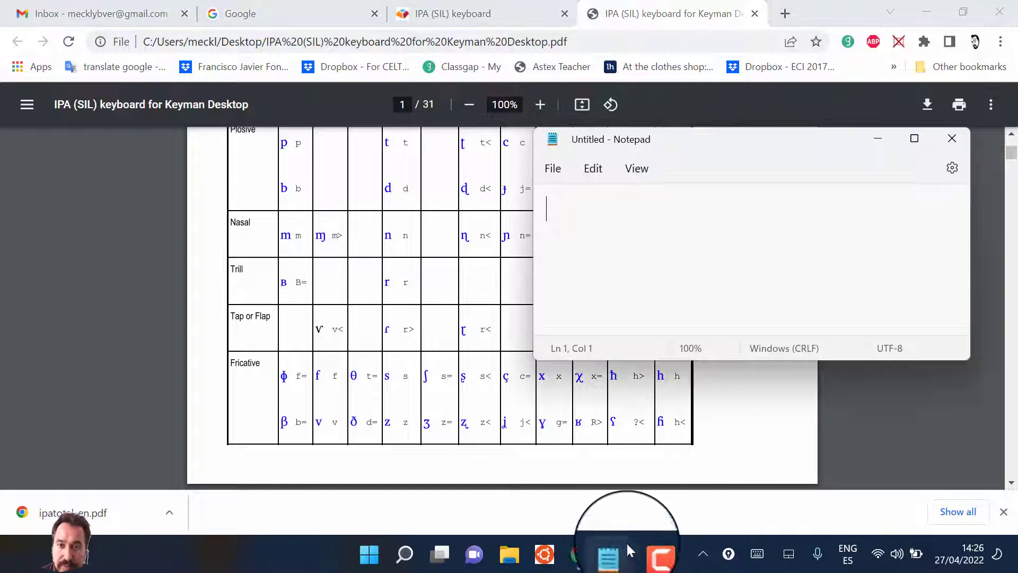
text(s=)
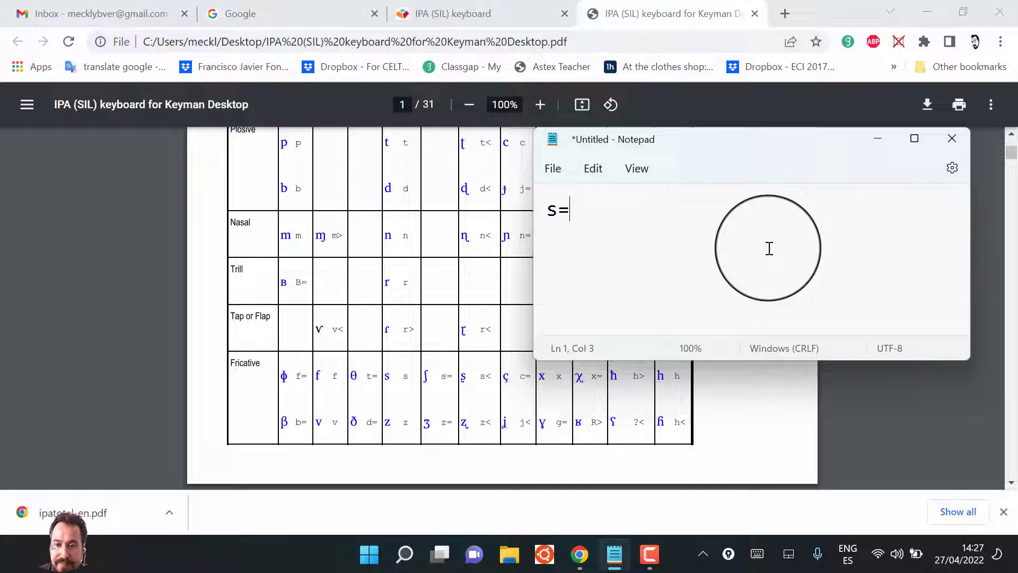
key(ctrl+z)
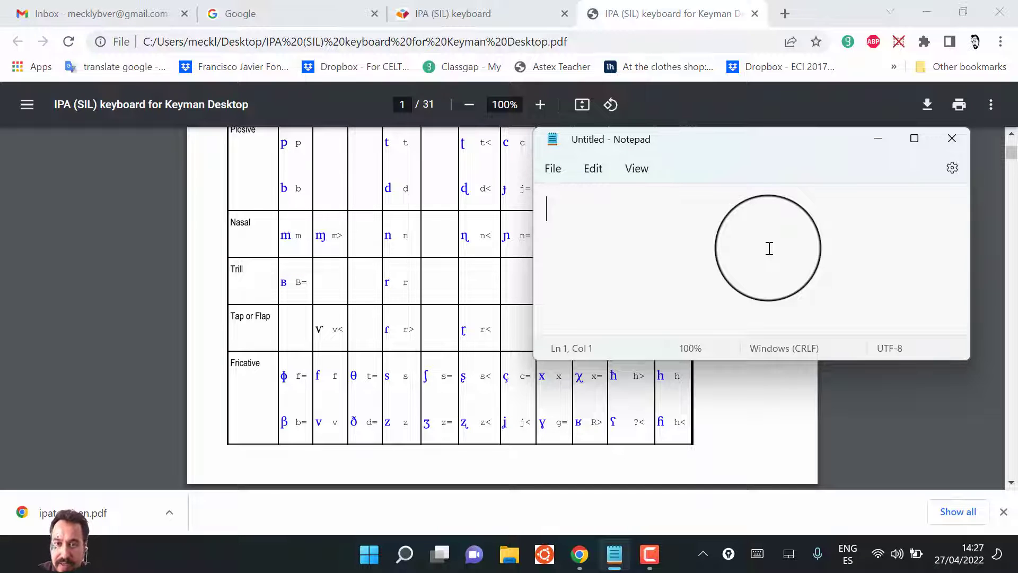
Step: Switch the Windows input language to the und-Latn entry that activates the IPA (SIL) keyboard
click(849, 557)
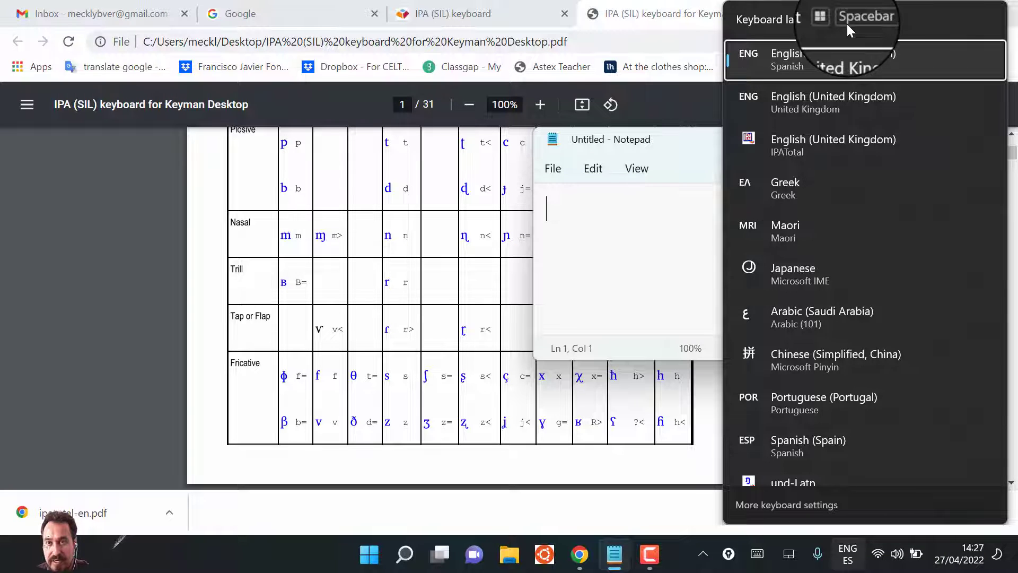
key(super+space)
key(super+space)
key(super+space)
key(super+space)
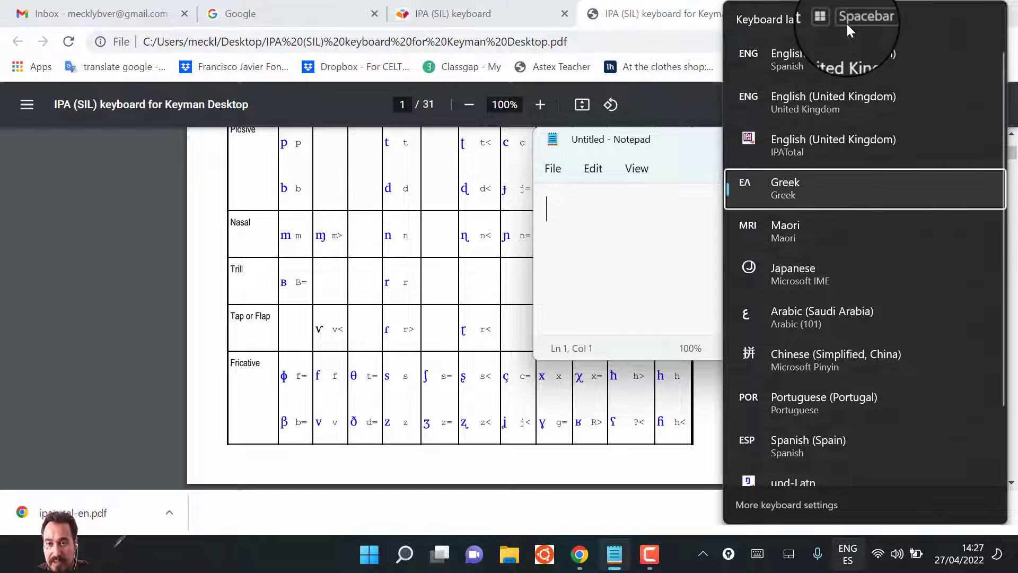
key(super+space)
key(super+space)
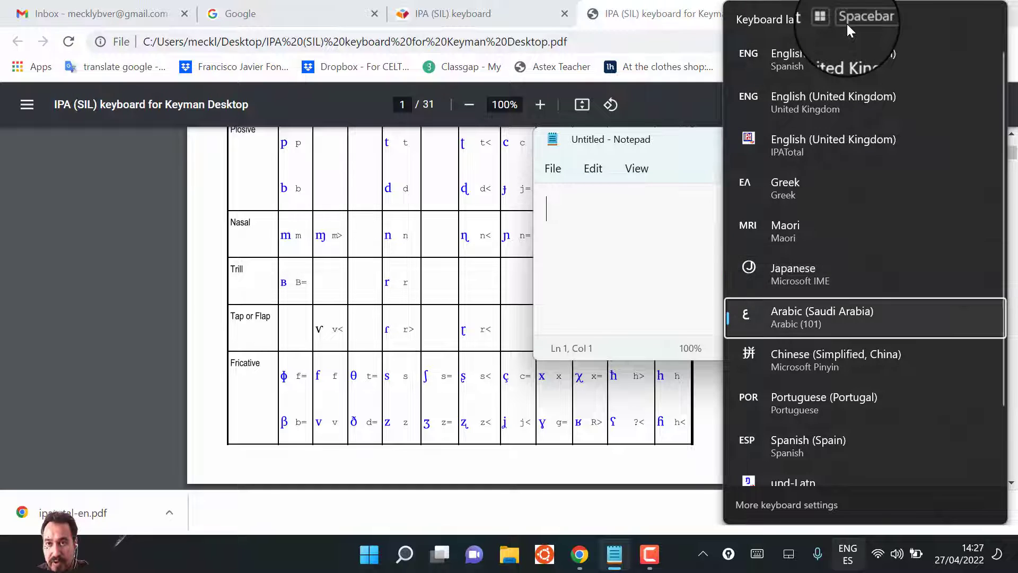
key(super+space)
key(super+space)
key(super+space)
key(super+space)
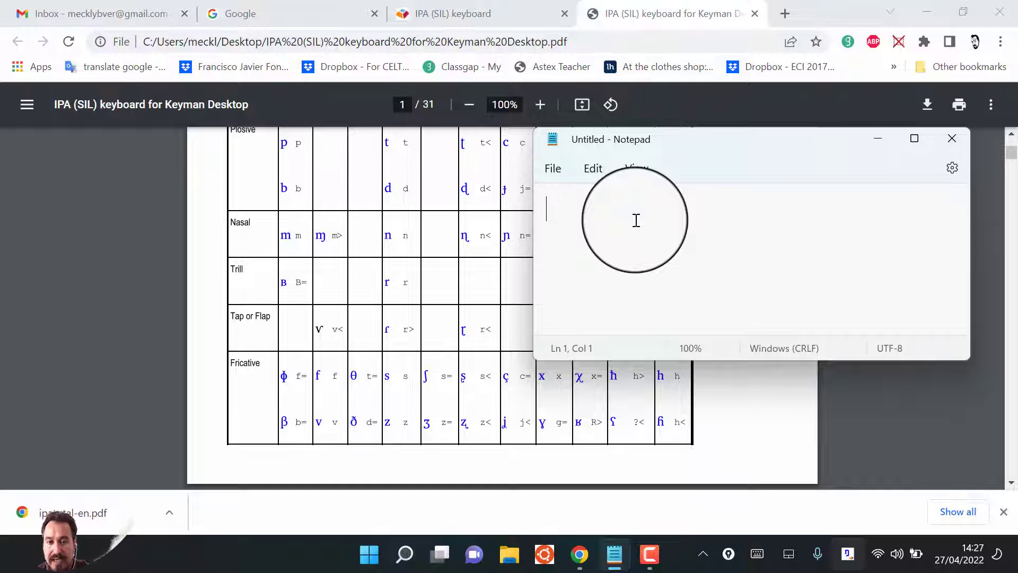
Step: Try the sequence "s=" for ʃ in Notepad, compare it with the PDF's Fricative row, and delete the symbol
text(s)
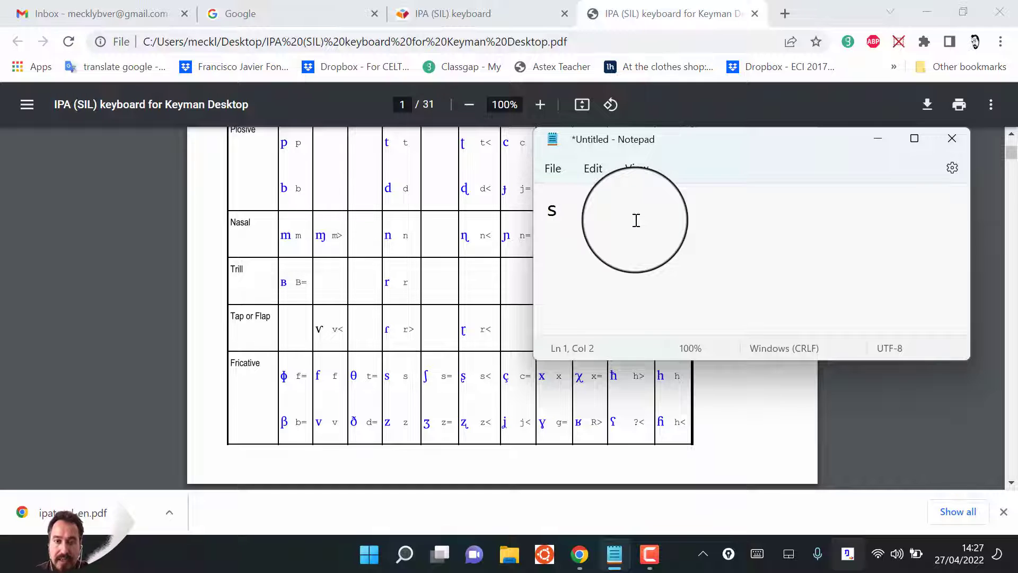
text(=)
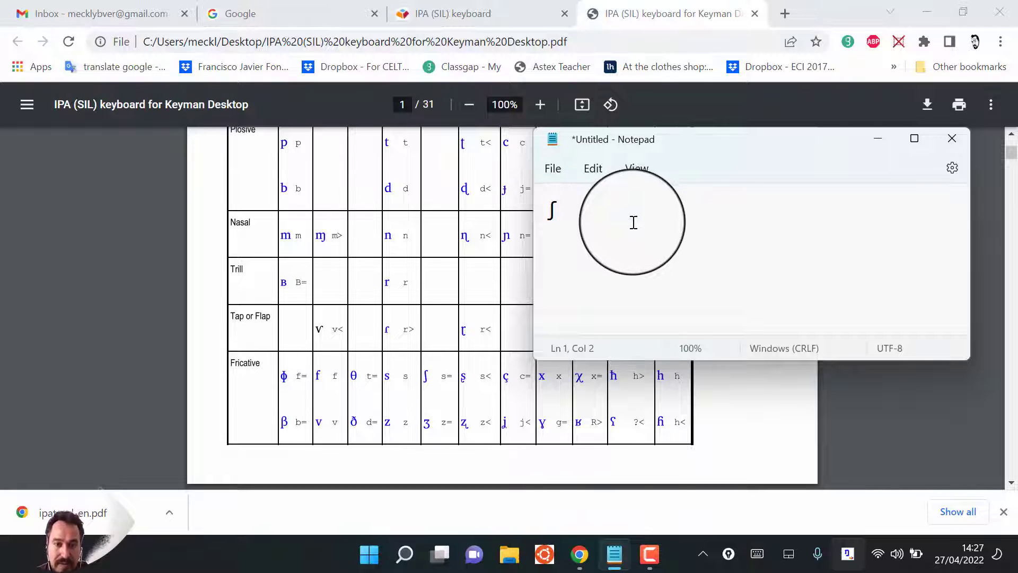
drag(472, 377, 448, 377)
click(448, 377)
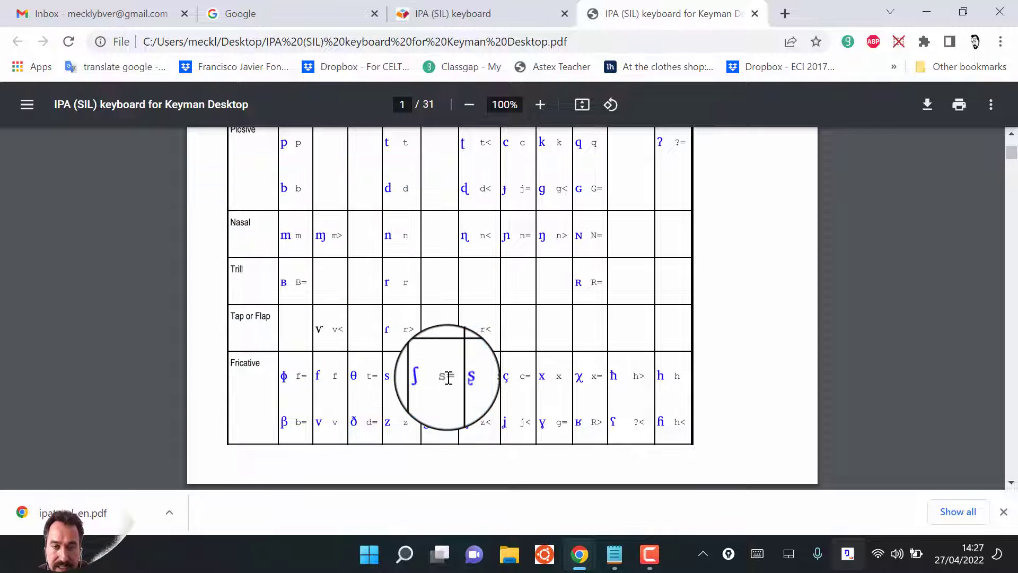
scroll(448, 378, up, 5)
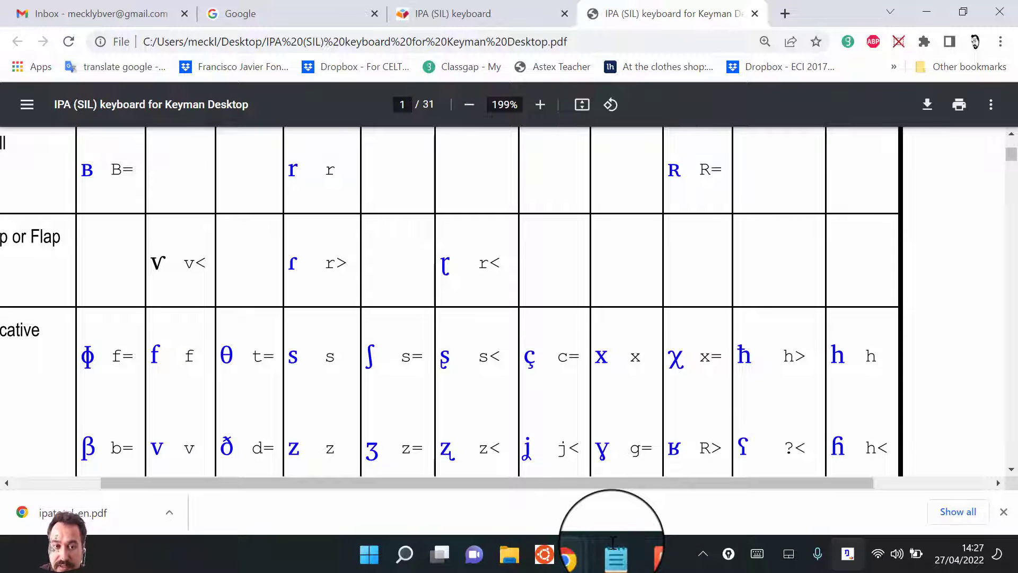
click(614, 552)
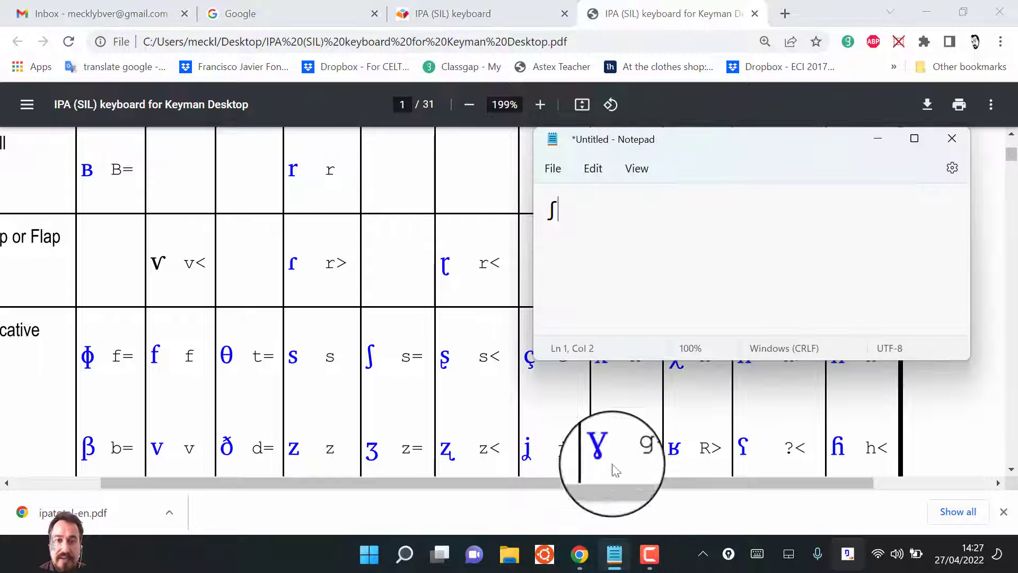
drag(618, 230, 393, 211)
key(BackSpace)
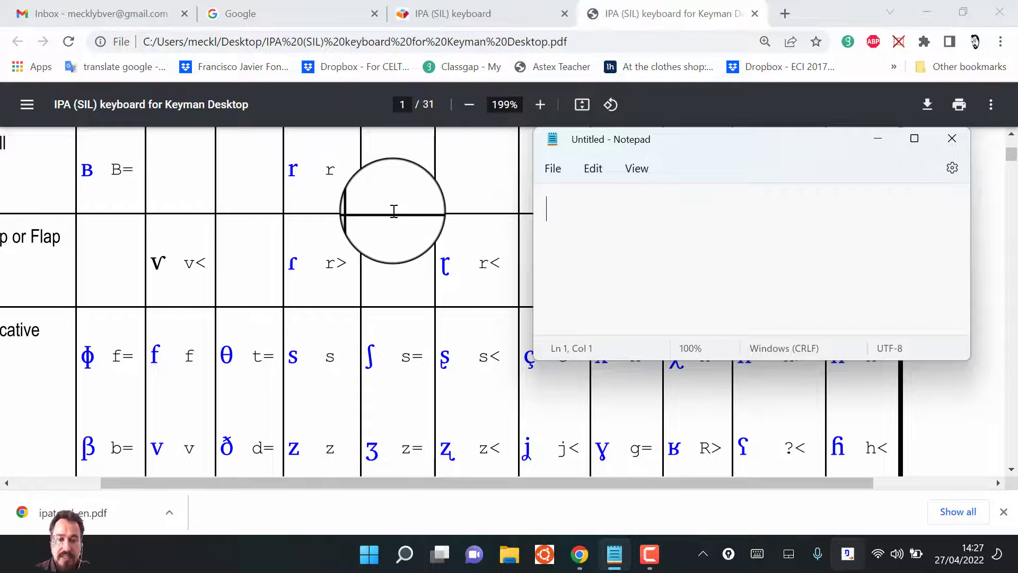
Step: Try the sequences "t=" for θ and "d=" for ð in Notepad, deleting each symbol after entering it
text(t=)
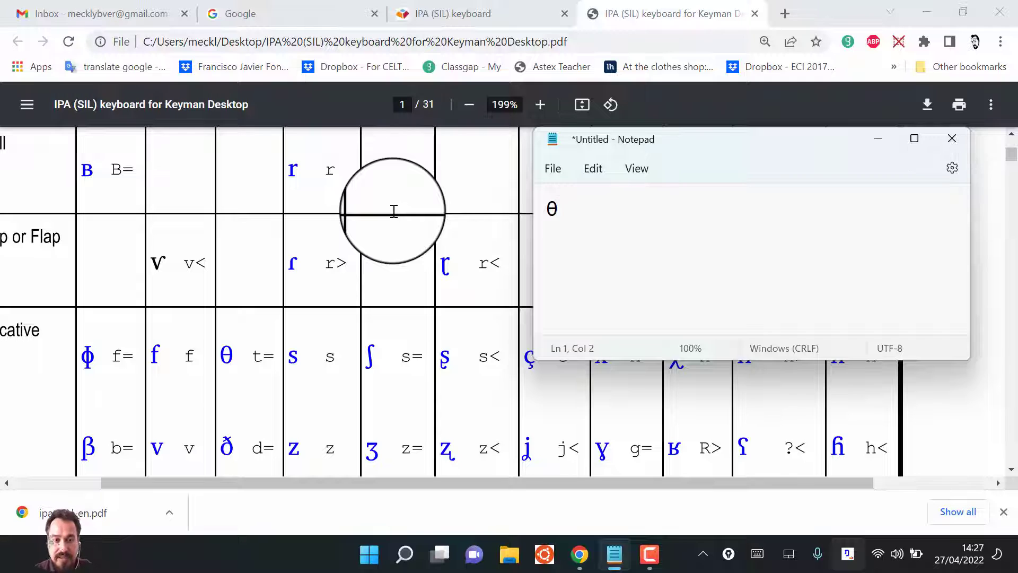
key(BackSpace)
text(d)
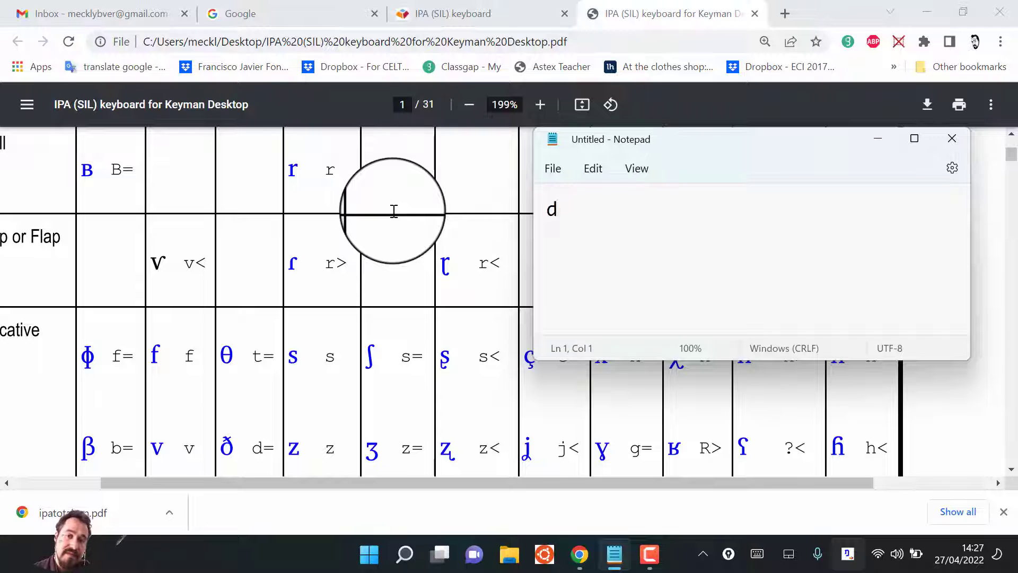
text(=)
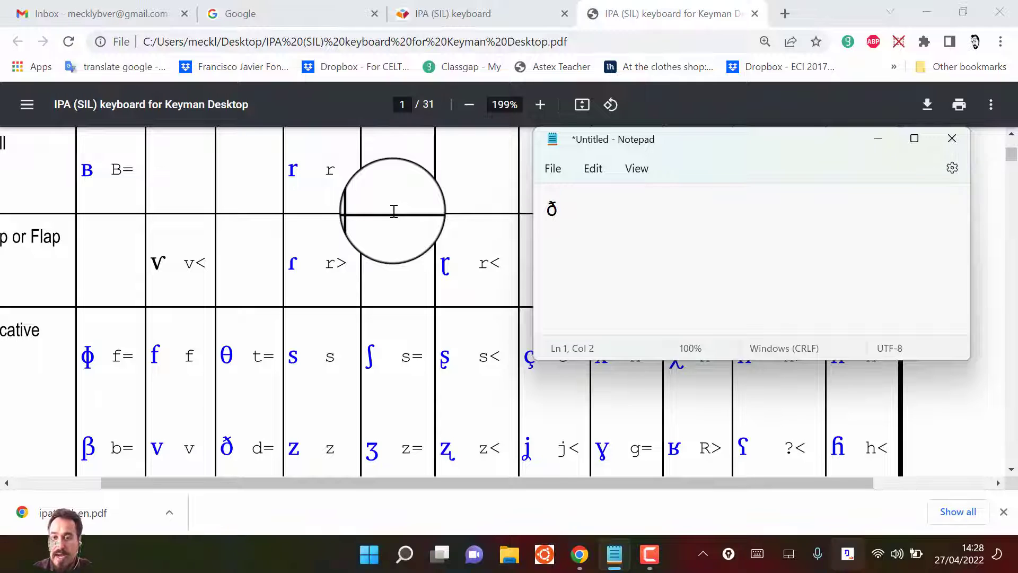
key(BackSpace)
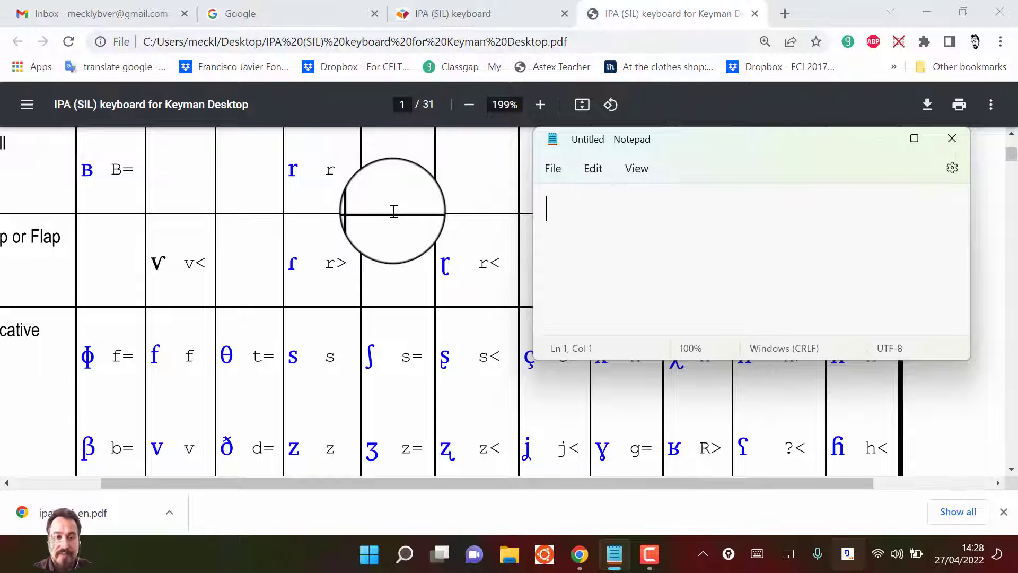
Step: Write θ in the empty Notepad document with the sequence "t=" as the first symbol of the transcription
text(t)
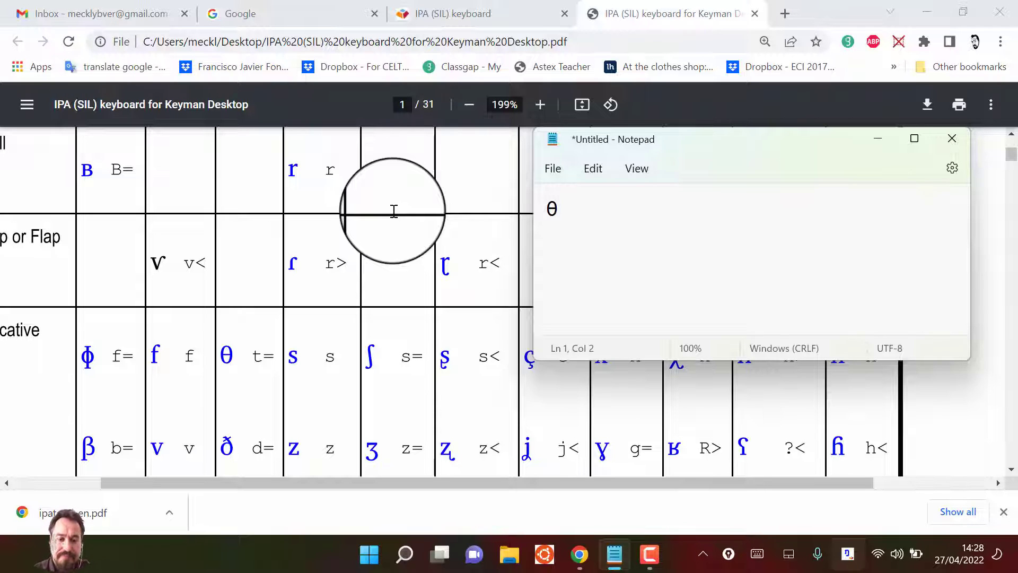
text(a)
key(BackSpace)
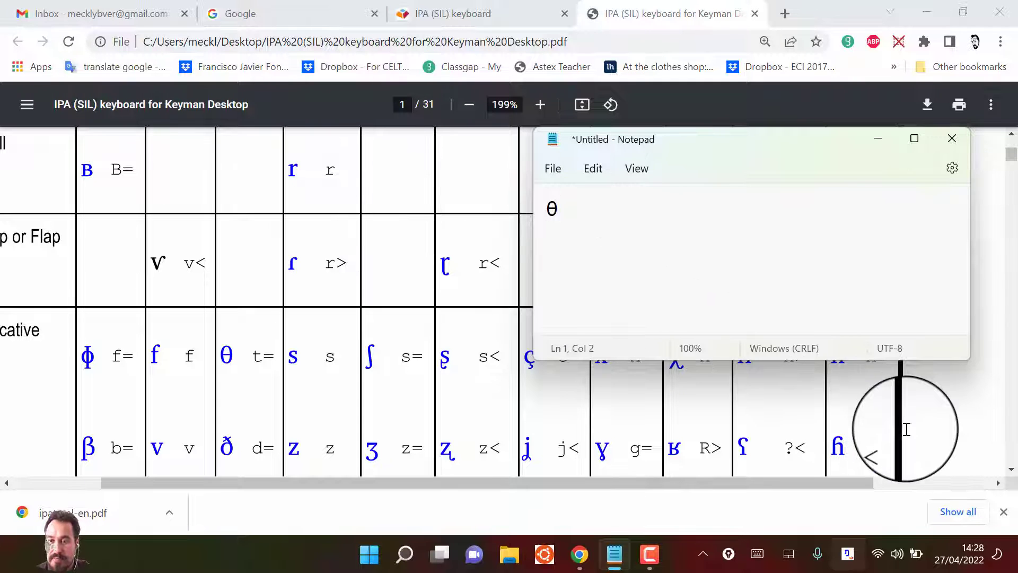
Step: Examine the PDF's consonant, other-symbol and vowel tables for the key sequence that produces ʌ
click(907, 429)
ctrl+scroll(906, 430, down, 5)
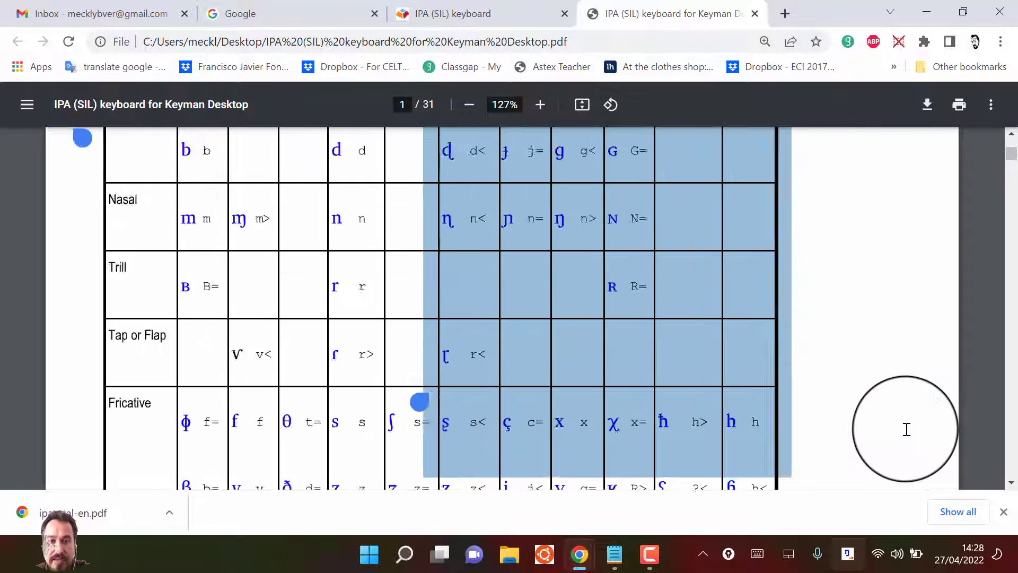
scroll(907, 430, up, 3)
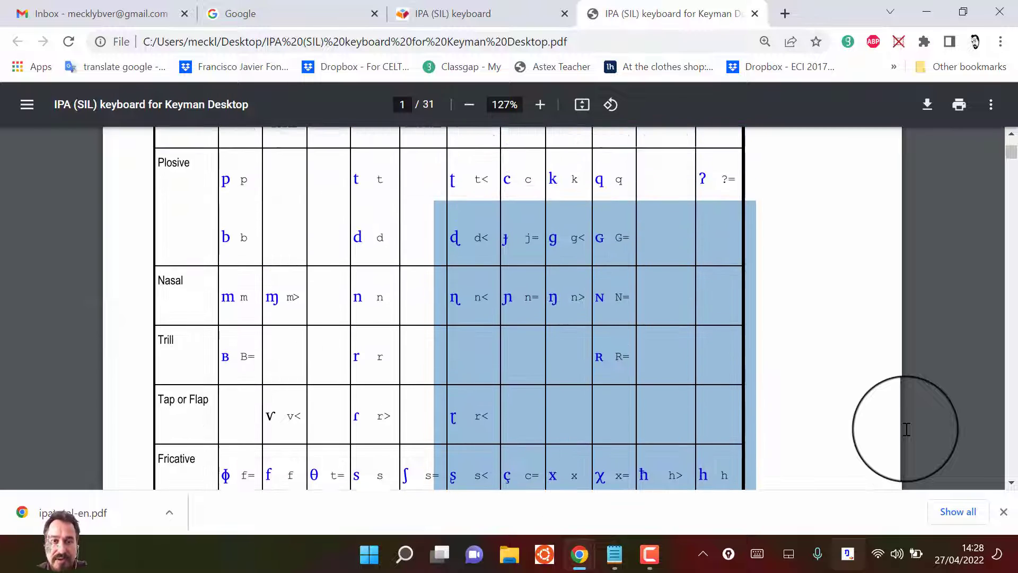
scroll(907, 428, down, 3)
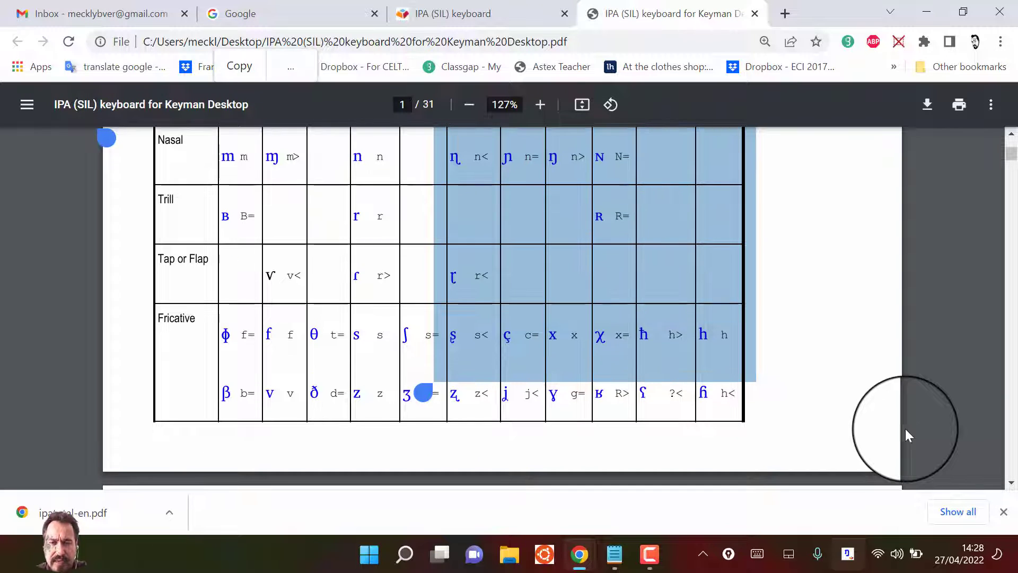
scroll(686, 403, down, 8)
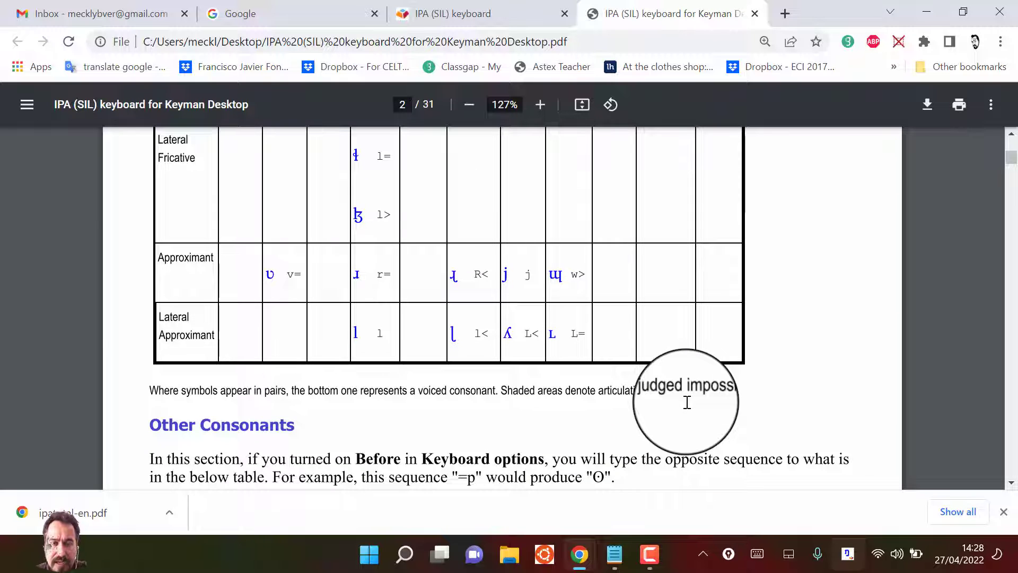
scroll(687, 403, down, 9)
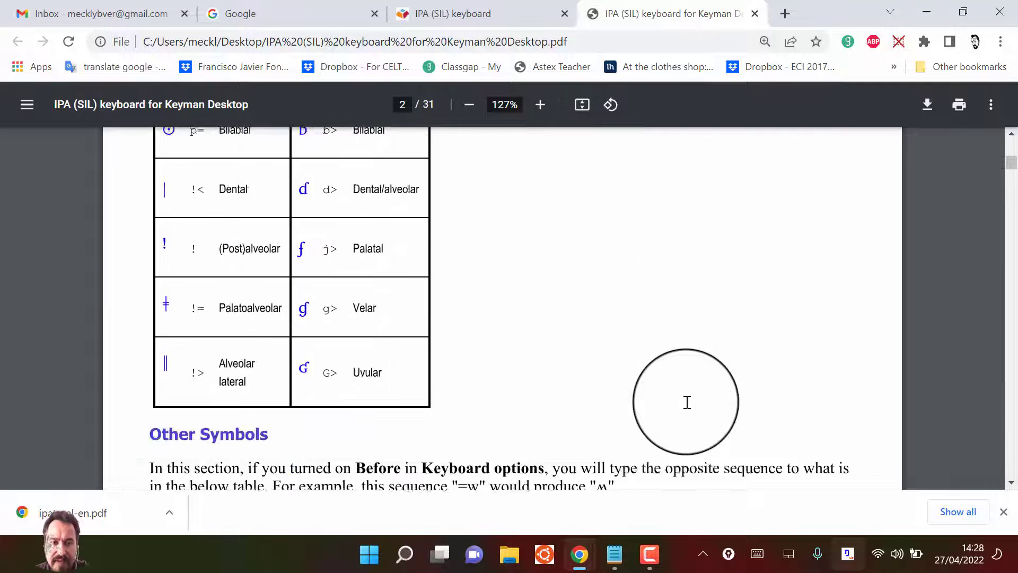
scroll(687, 403, down, 10)
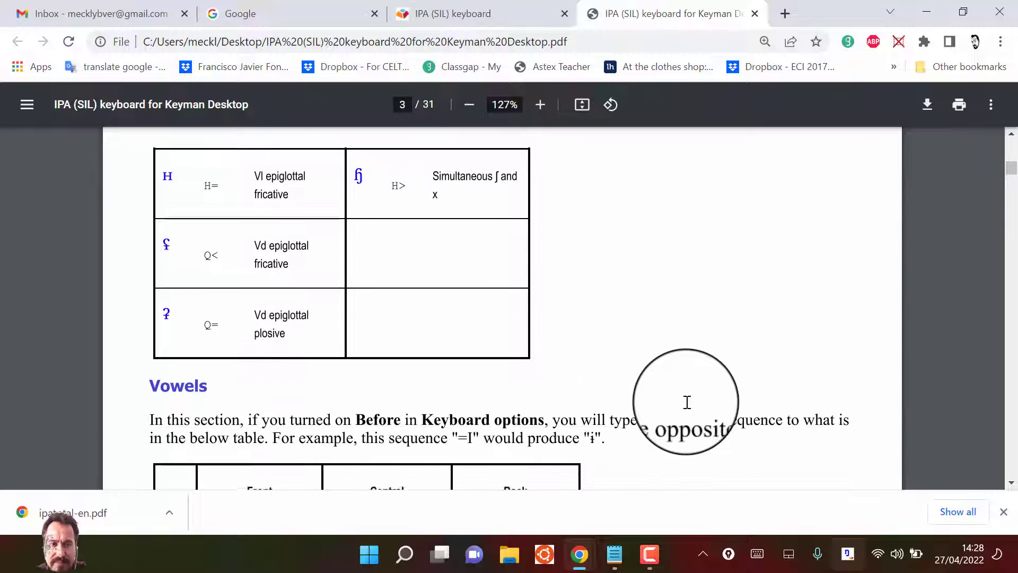
scroll(687, 403, down, 5)
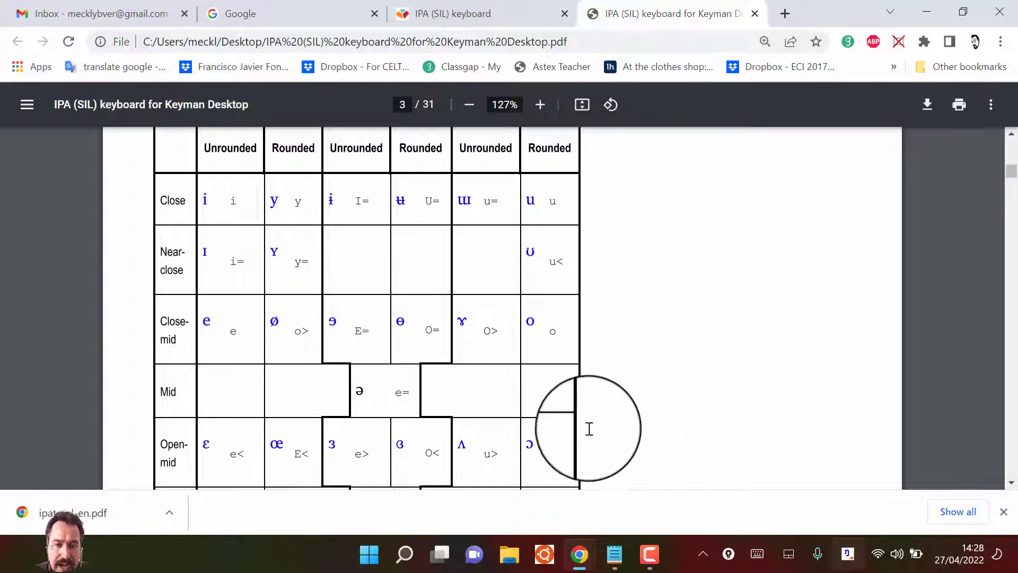
double_click(497, 455)
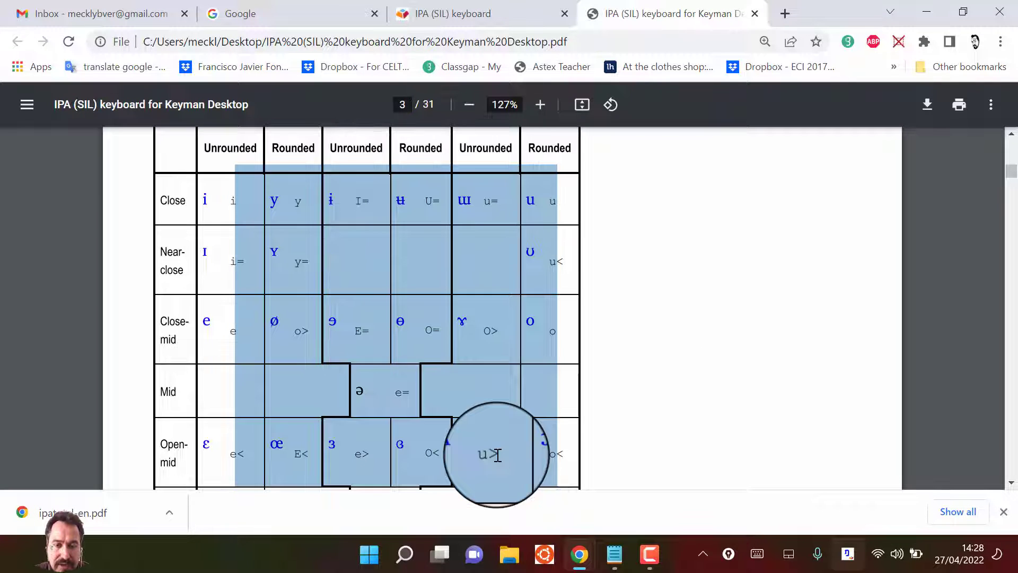
click(497, 455)
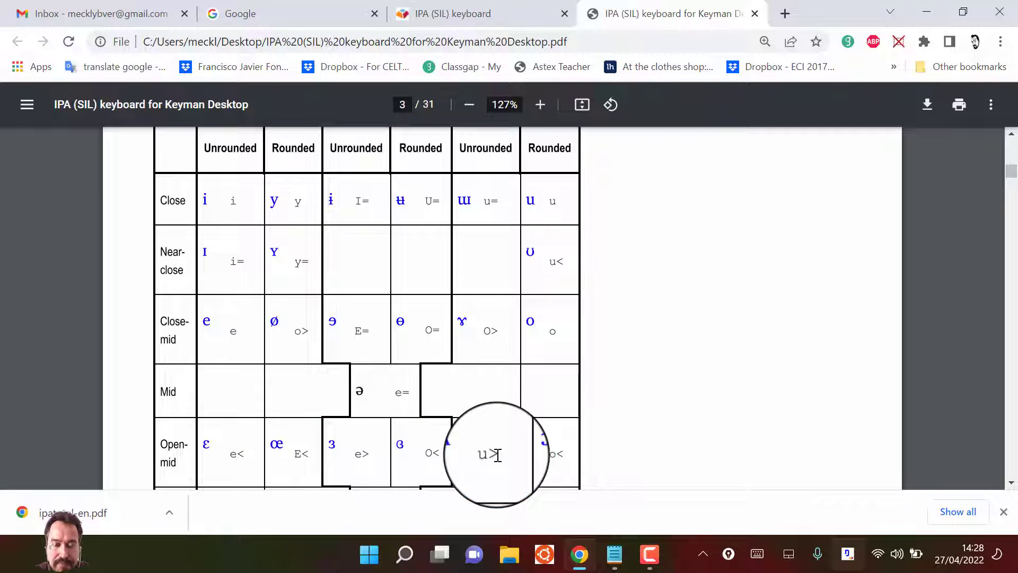
Step: Continue the transcription in Notepad with "ʌndə" after θ, using "u>" for ʌ and "e=" for ə
click(614, 554)
text(u)
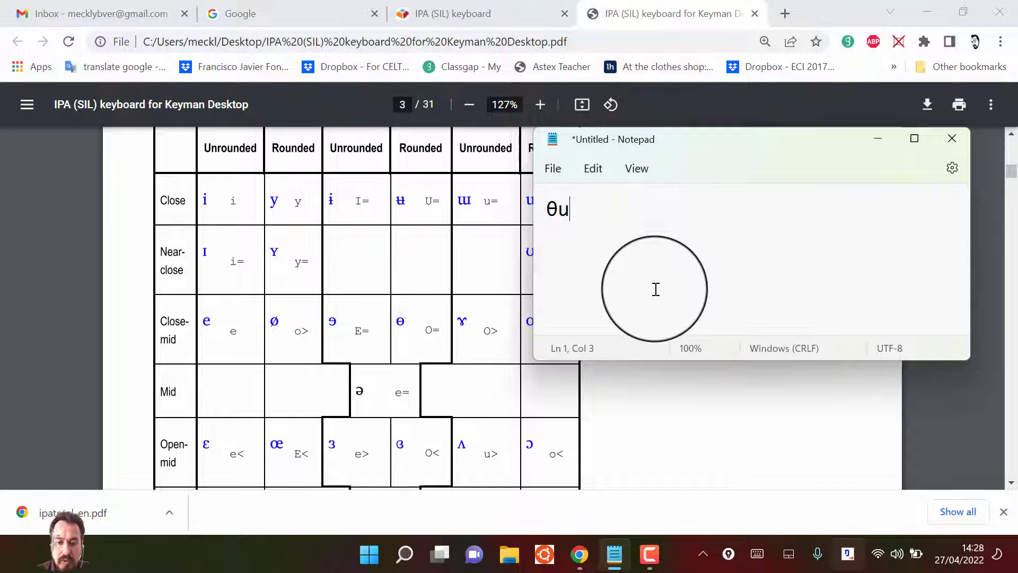
text(>)
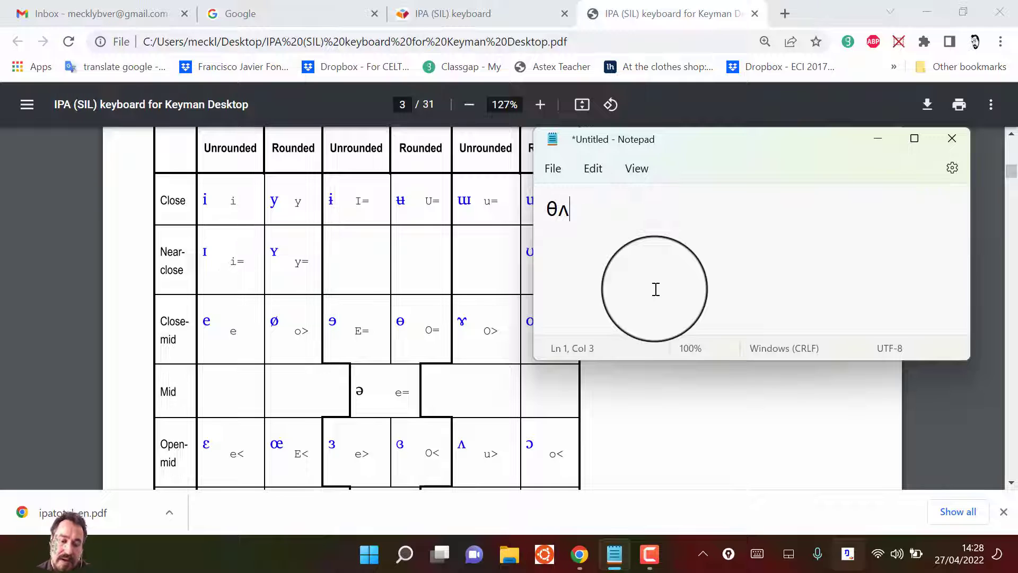
text(n)
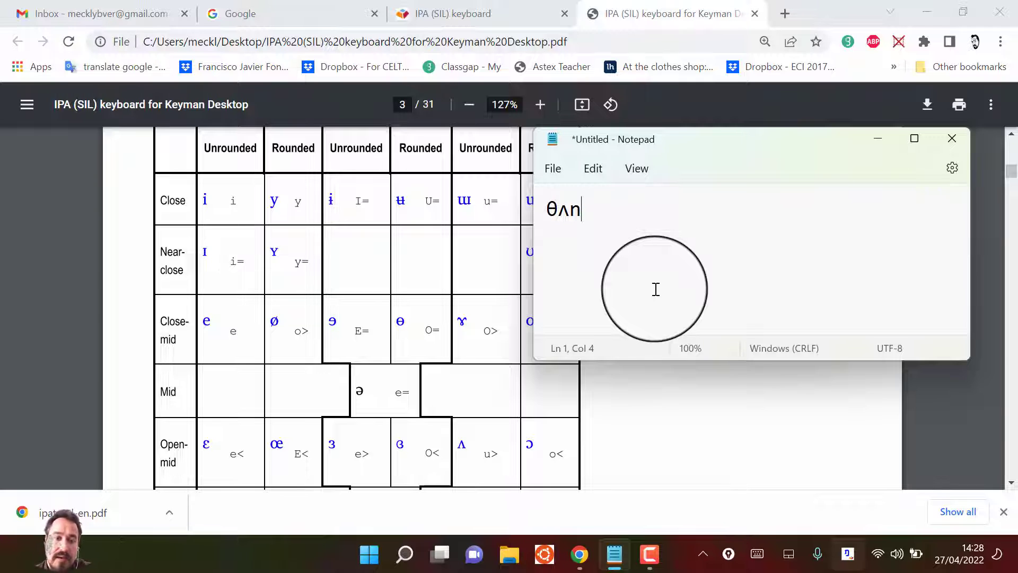
text(d)
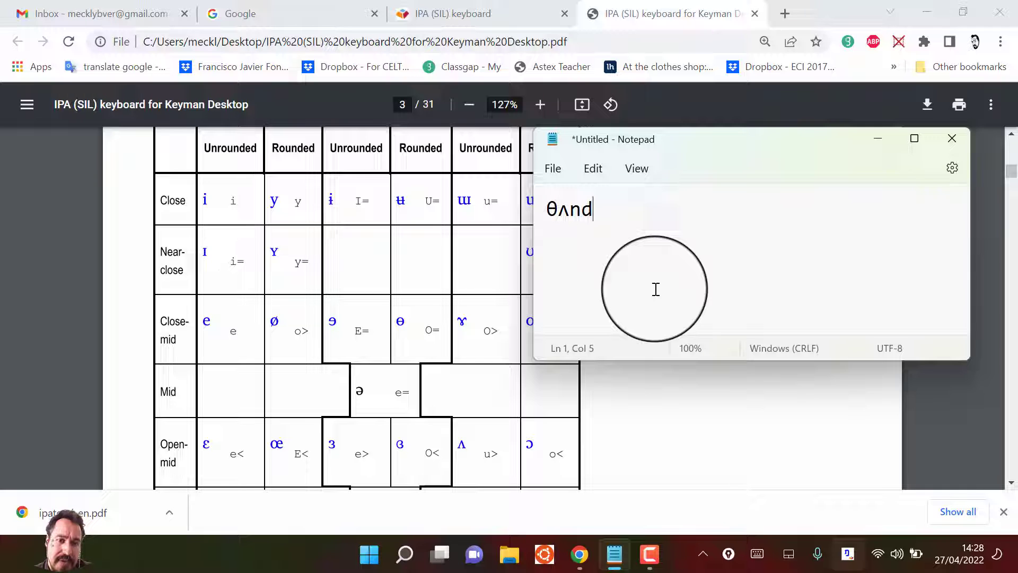
text(e=)
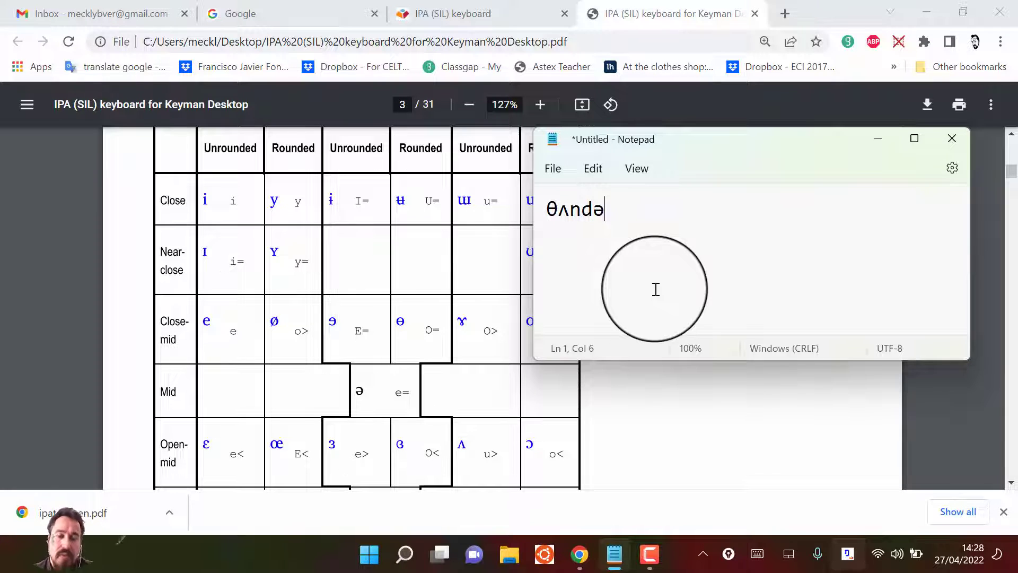
Step: Insert the stress mark ' at the beginning of the transcription, before θ
key(Left)
key(Left)
key(Left)
key(Left)
key(Left)
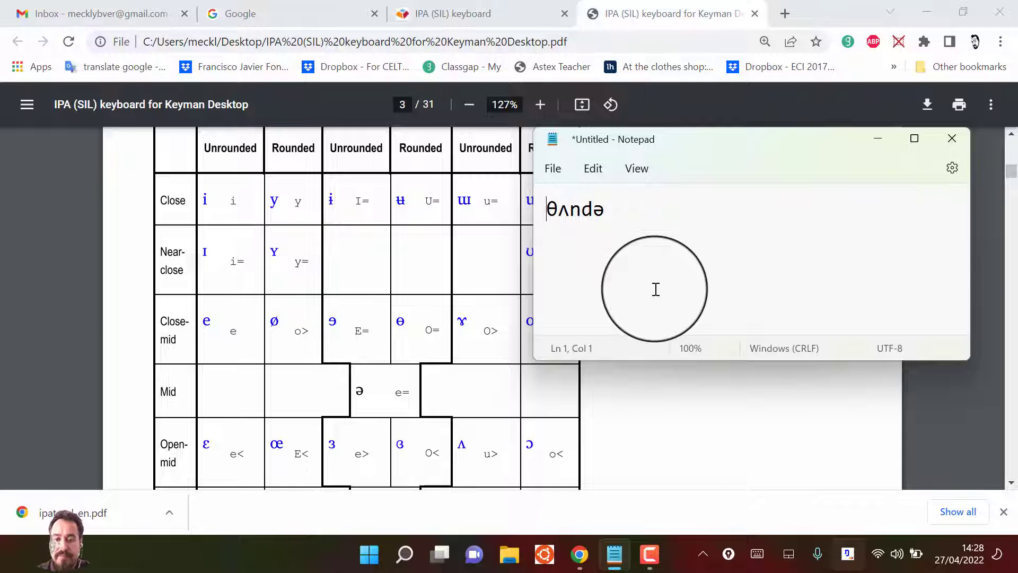
text(ˈ)
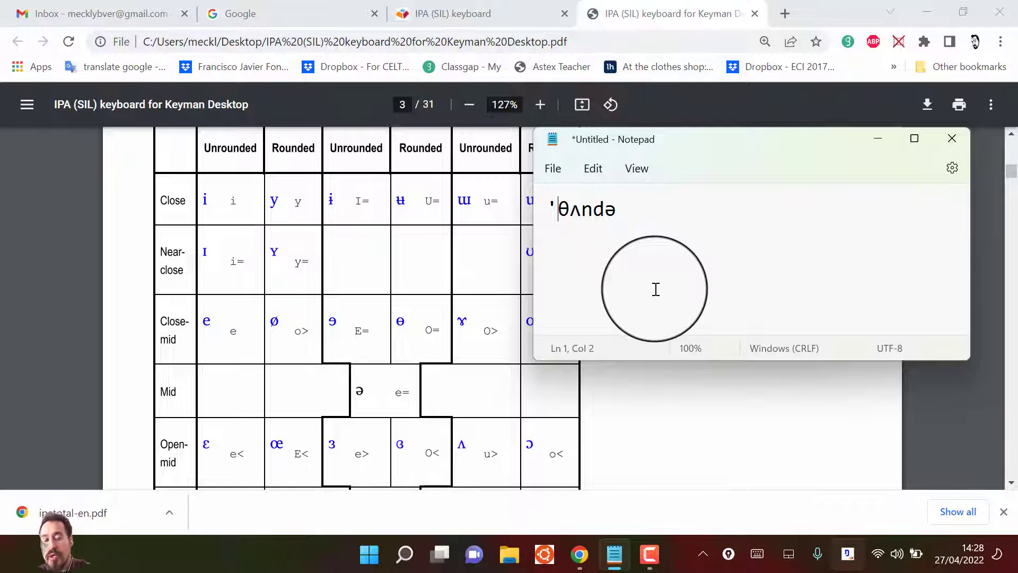
Step: Enclose the transcription in slashes so that it reads /'θʌndə/
key(Left)
text(/)
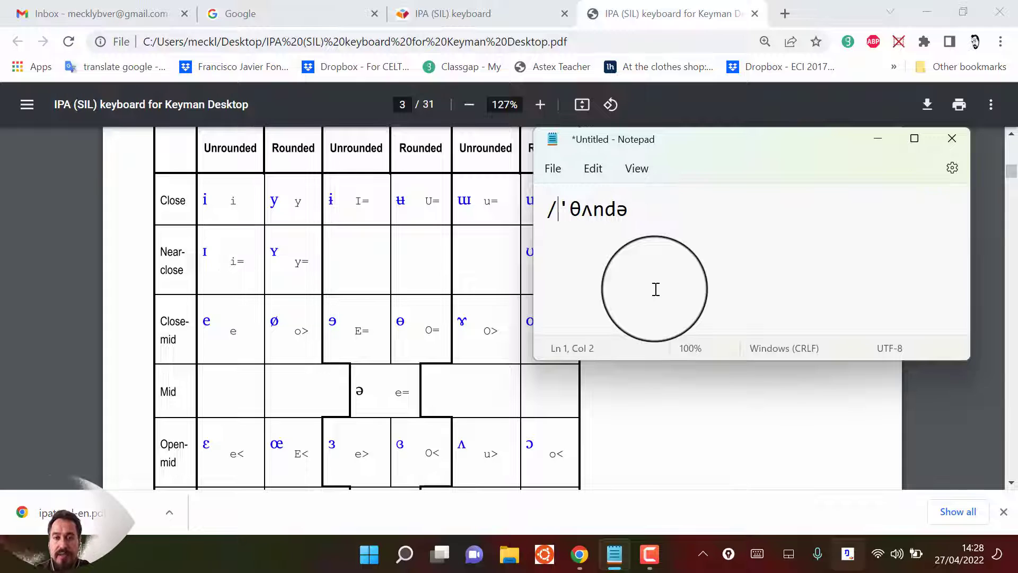
key(Right)
key(Right)
key(Right)
key(Right)
key(Right)
key(Right)
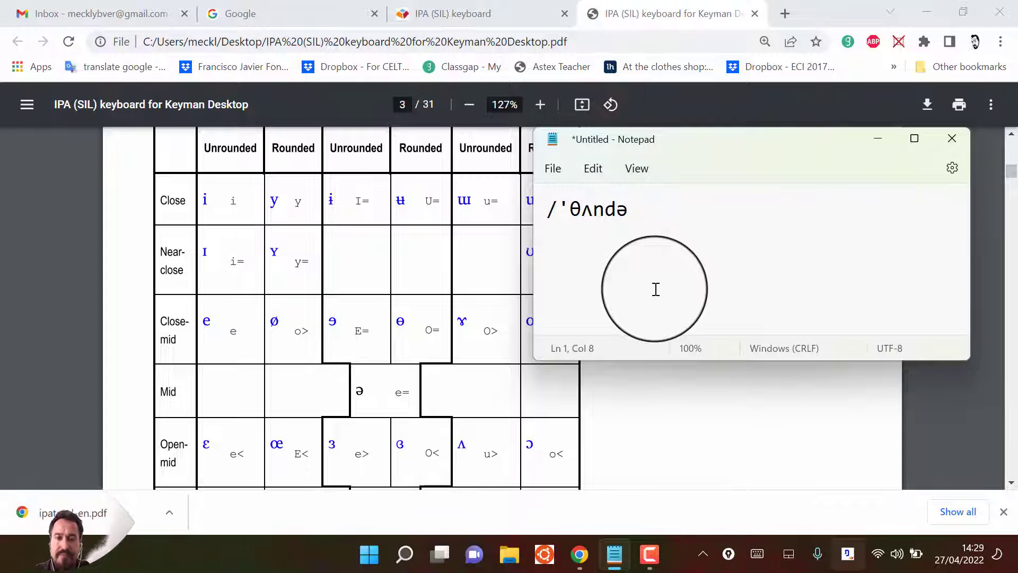
text(/)
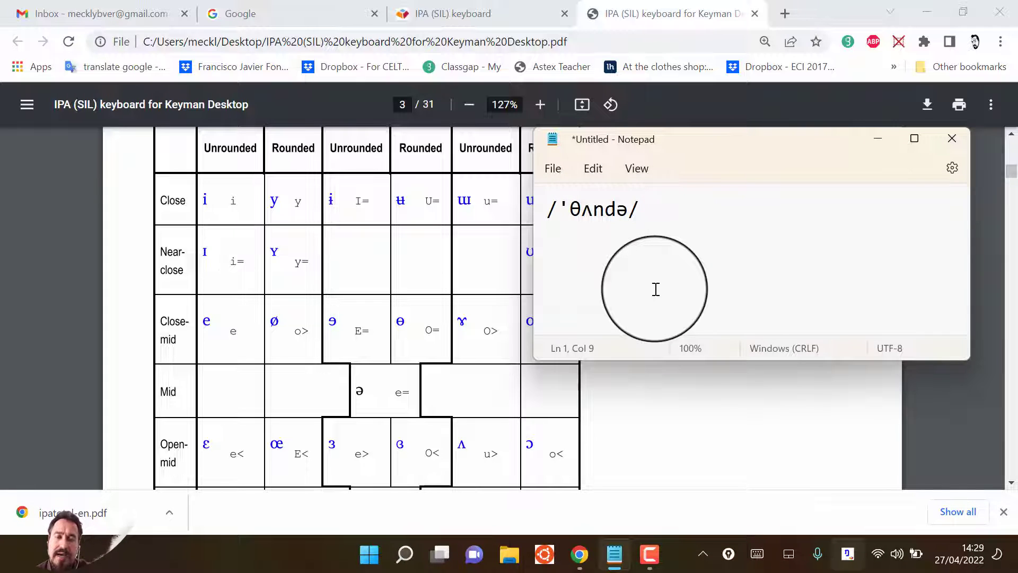
Step: Examine the PDF's tables of suprasegmentals, non-IPA vowels, tone and word accents, superscripts and non-IPA symbols with their key sequences
click(674, 381)
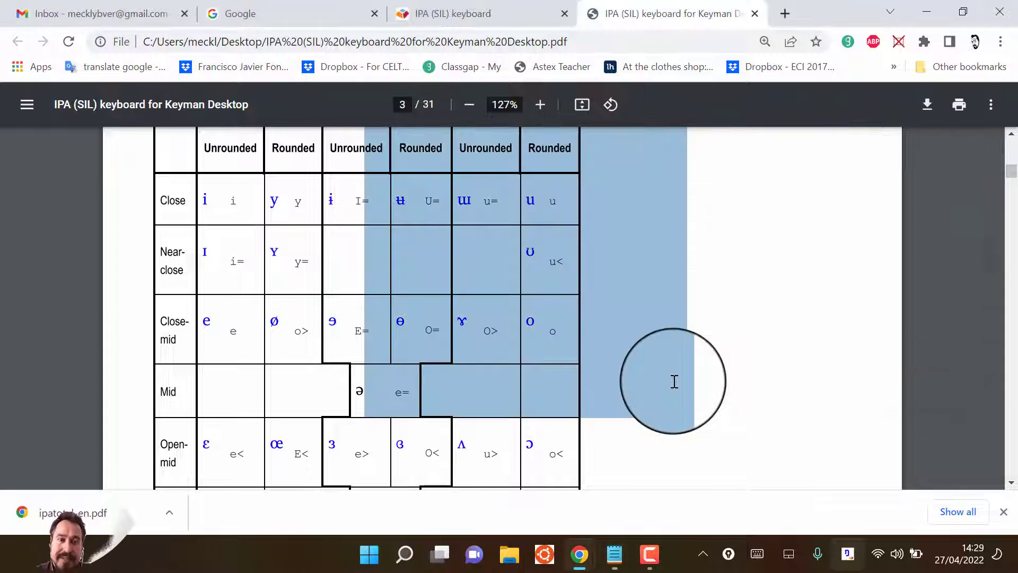
scroll(806, 347, down, 2)
scroll(805, 348, down, 10)
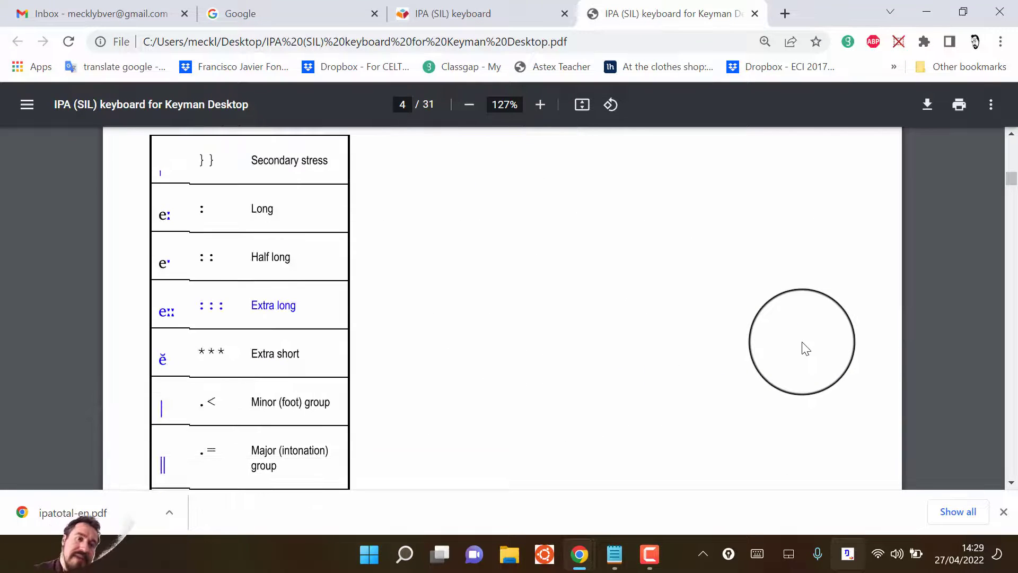
scroll(805, 348, down, 5)
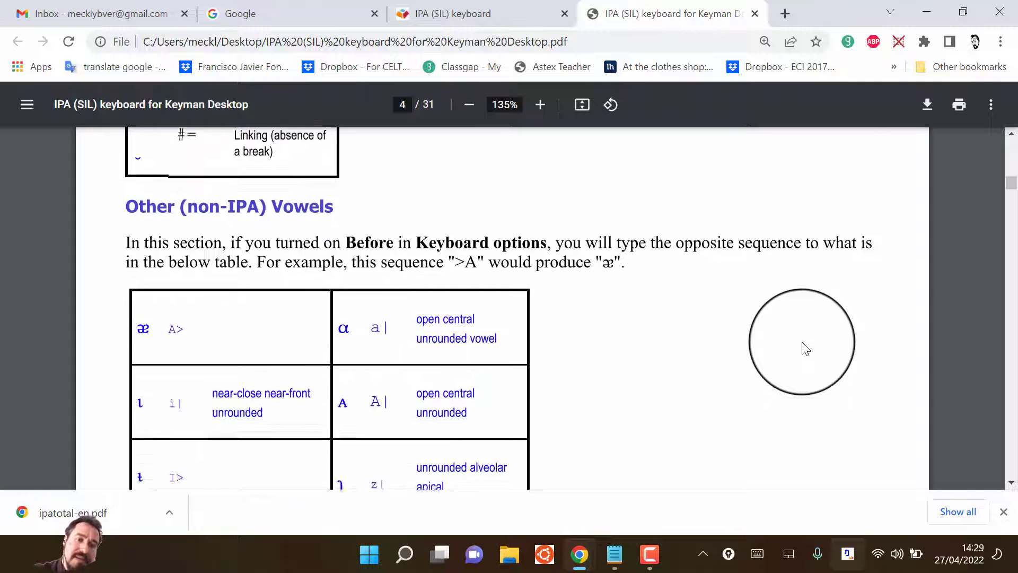
scroll(806, 347, down, 10)
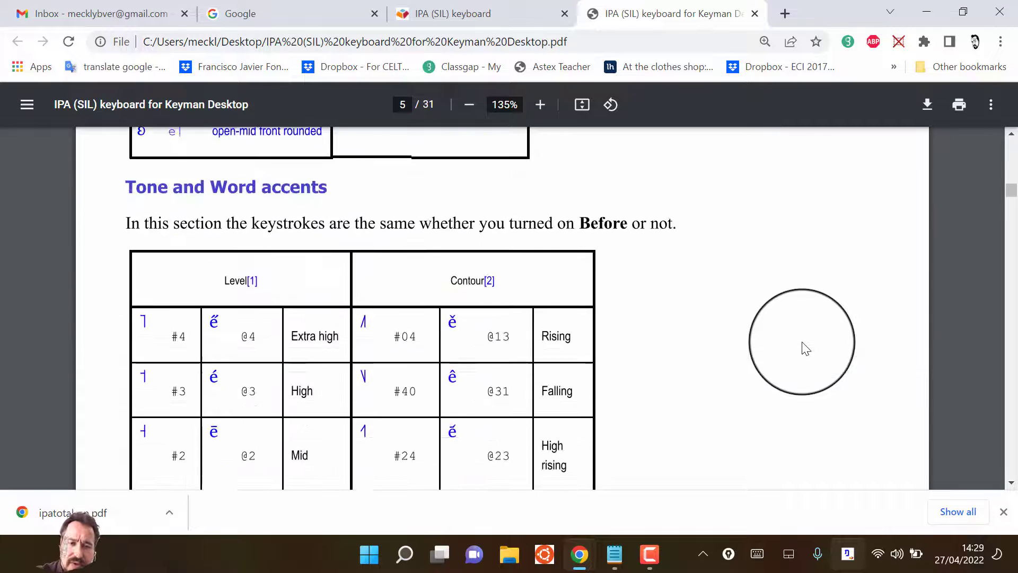
scroll(805, 347, down, 10)
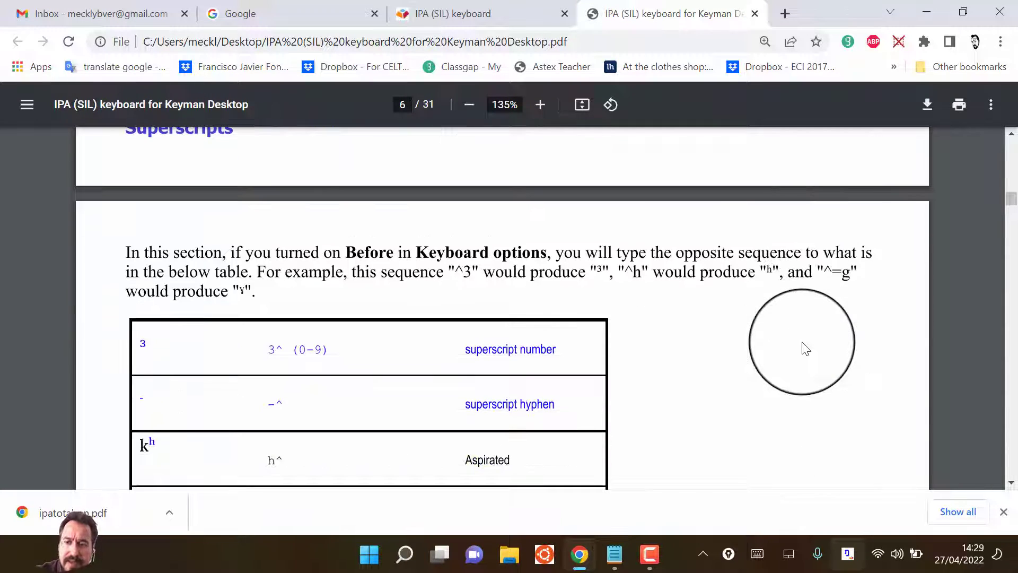
scroll(805, 347, down, 10)
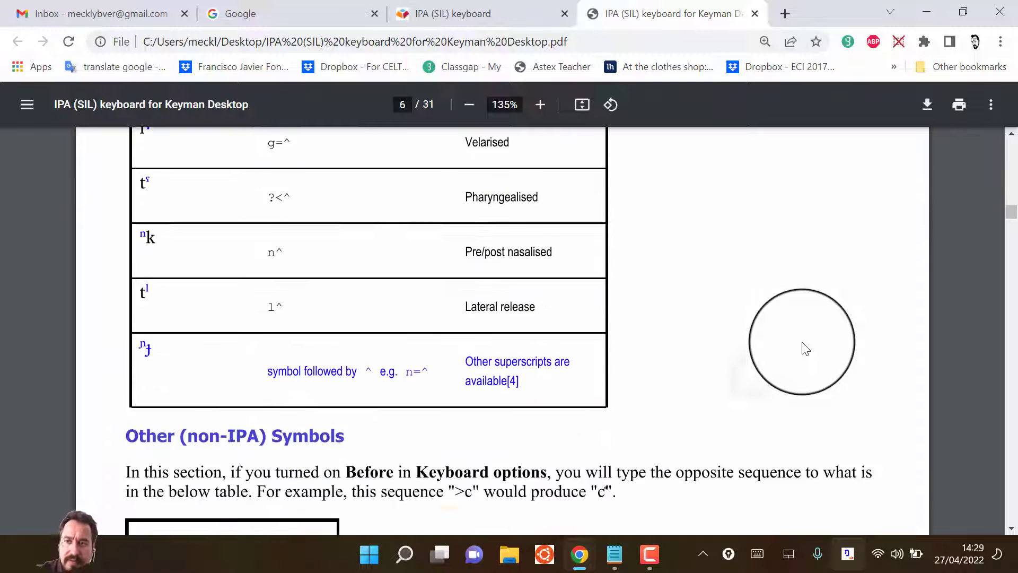
scroll(806, 347, down, 8)
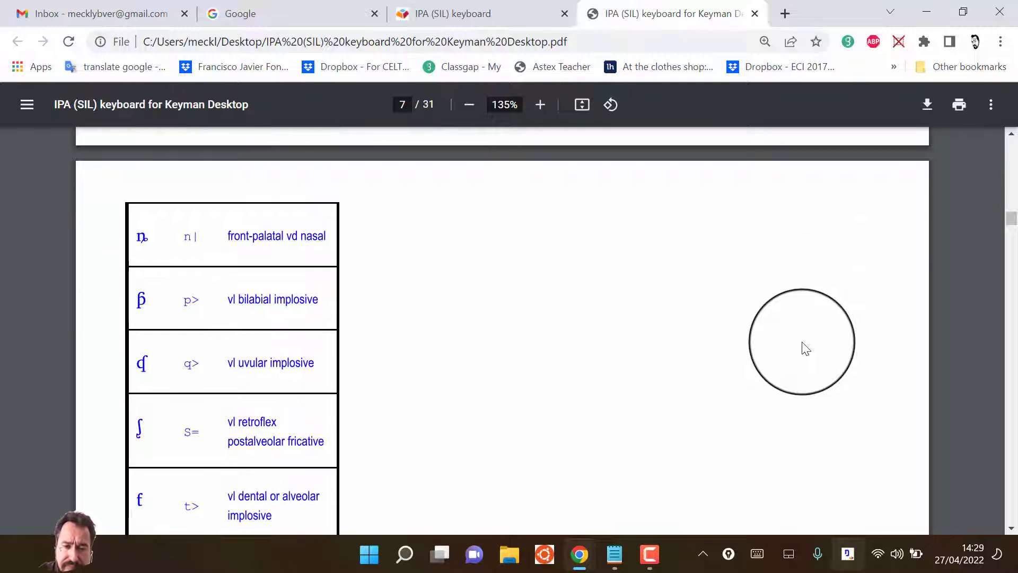
scroll(803, 343, down, 3)
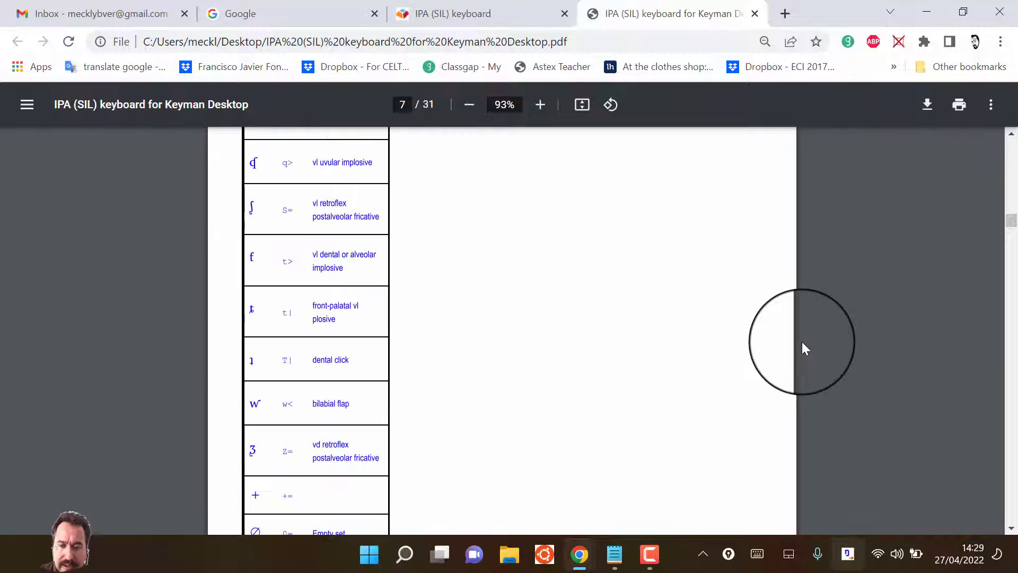
Step: Examine the PDF's appendix "IPA number chart" from the first entries down to the right-hook schwa at number 32, checking glyphs and keystrokes
scroll(802, 341, down, 20)
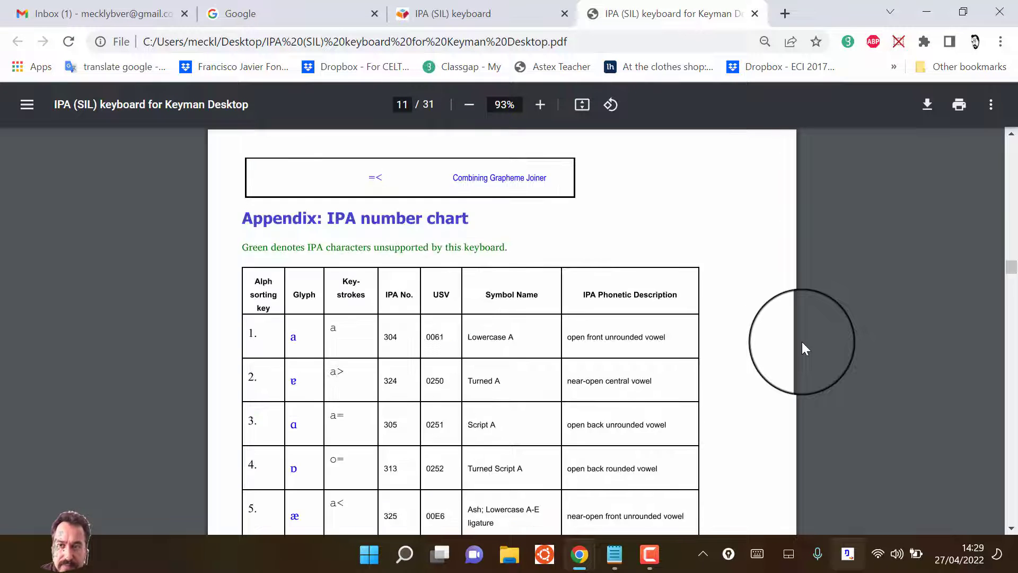
scroll(801, 341, down, 10)
scroll(802, 341, up, 20)
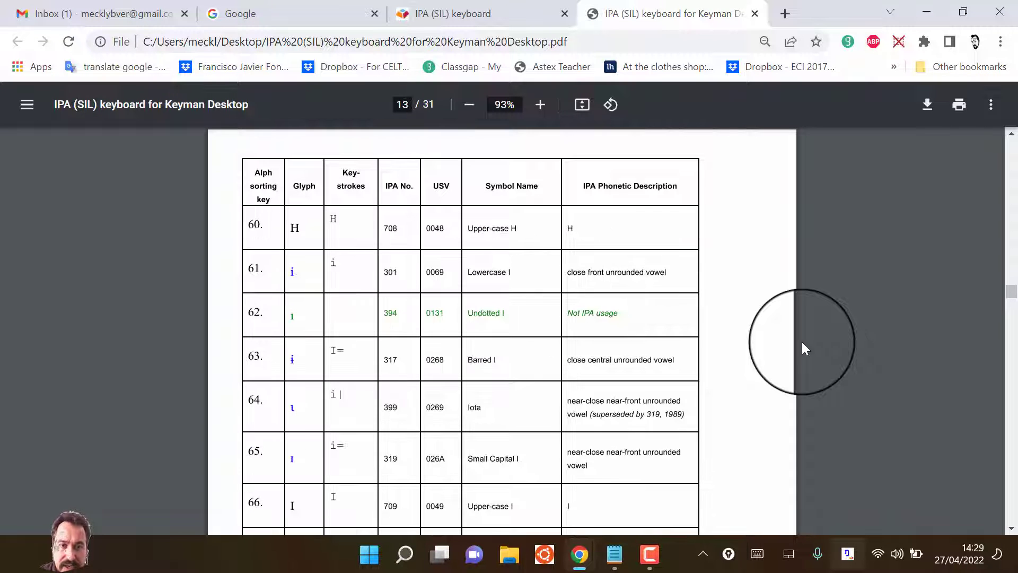
scroll(801, 342, up, 10)
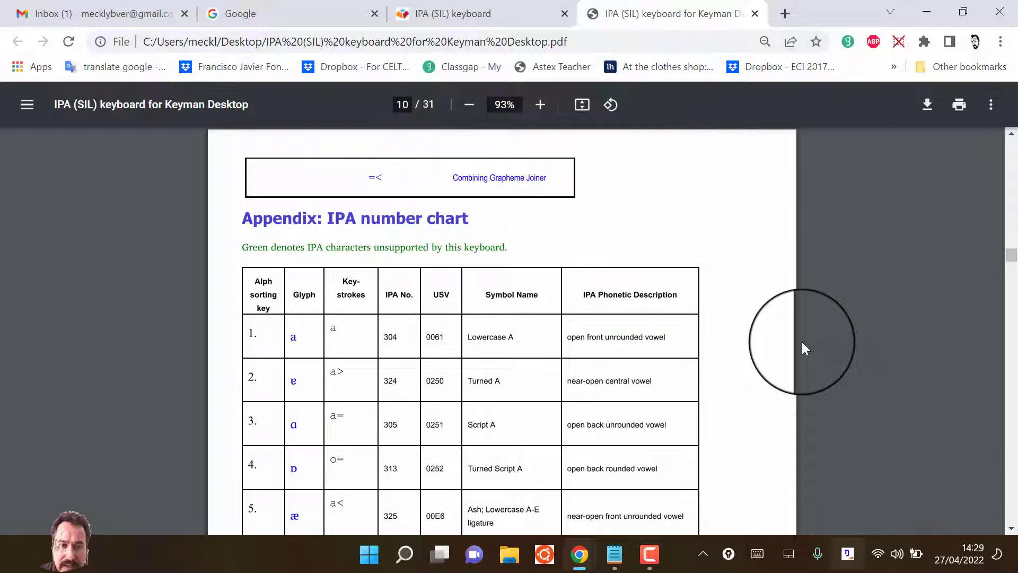
scroll(801, 342, up, 3)
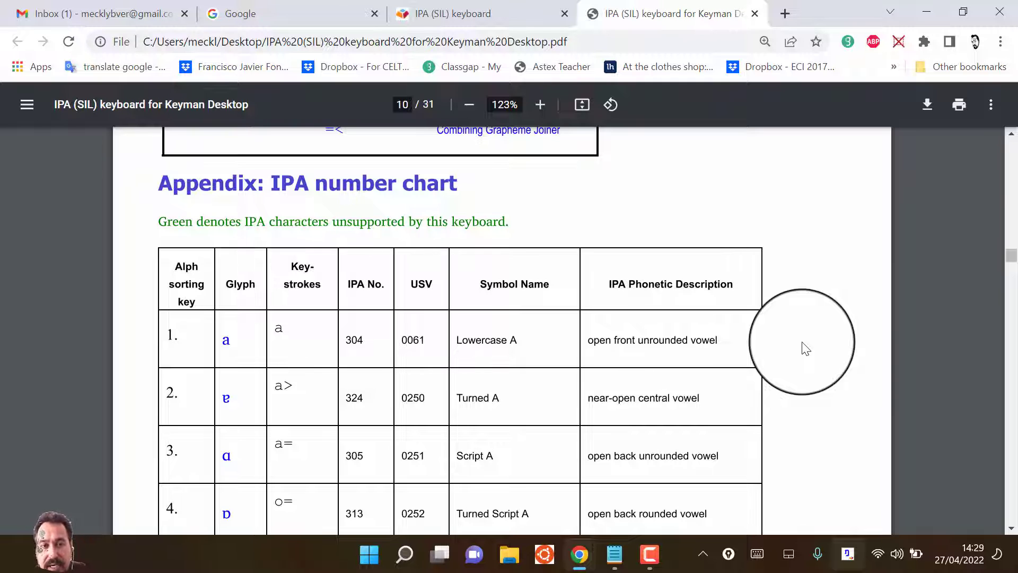
scroll(806, 348, down, 10)
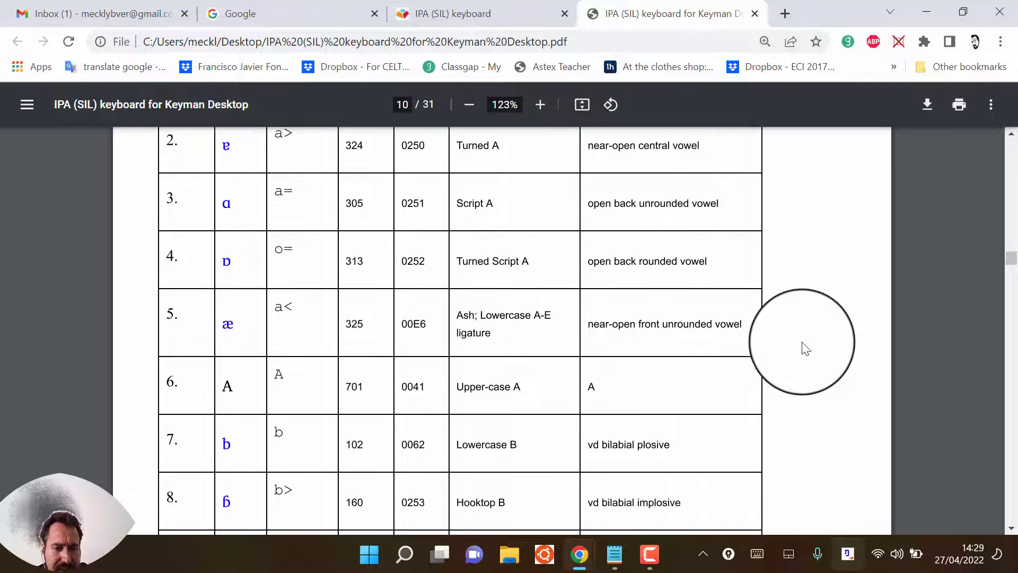
scroll(805, 348, down, 8)
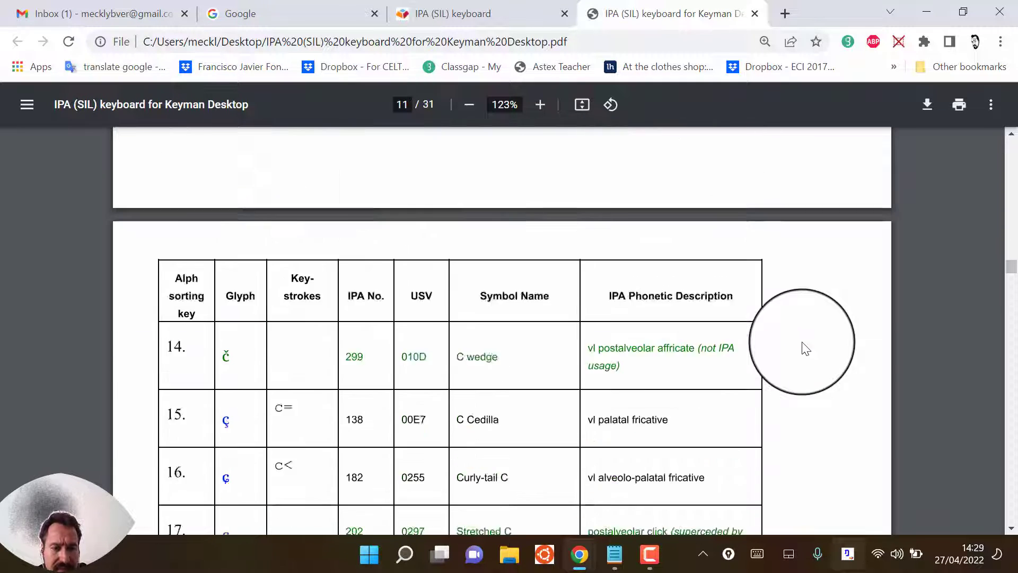
scroll(805, 349, down, 10)
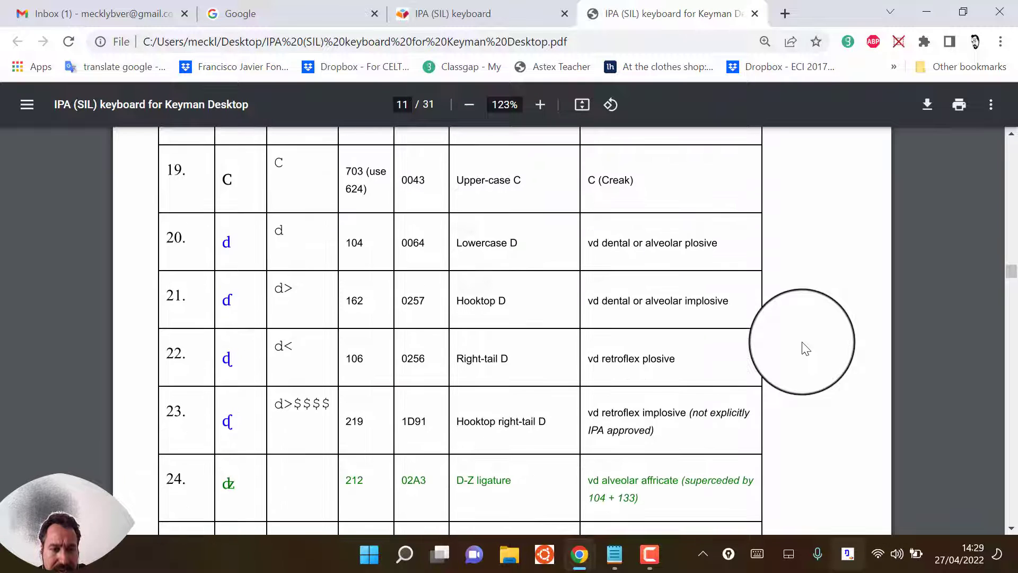
scroll(805, 348, down, 5)
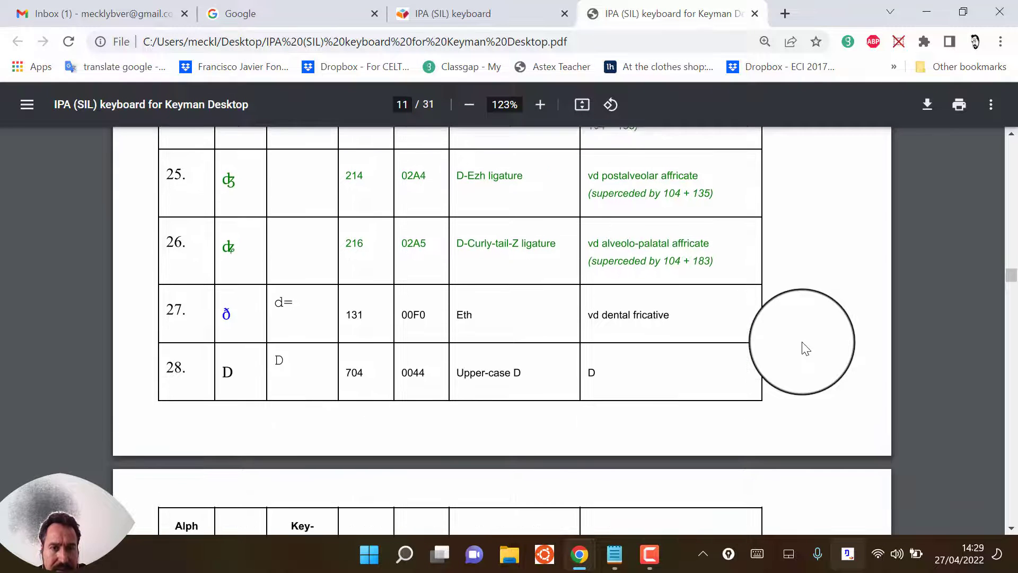
scroll(805, 349, down, 5)
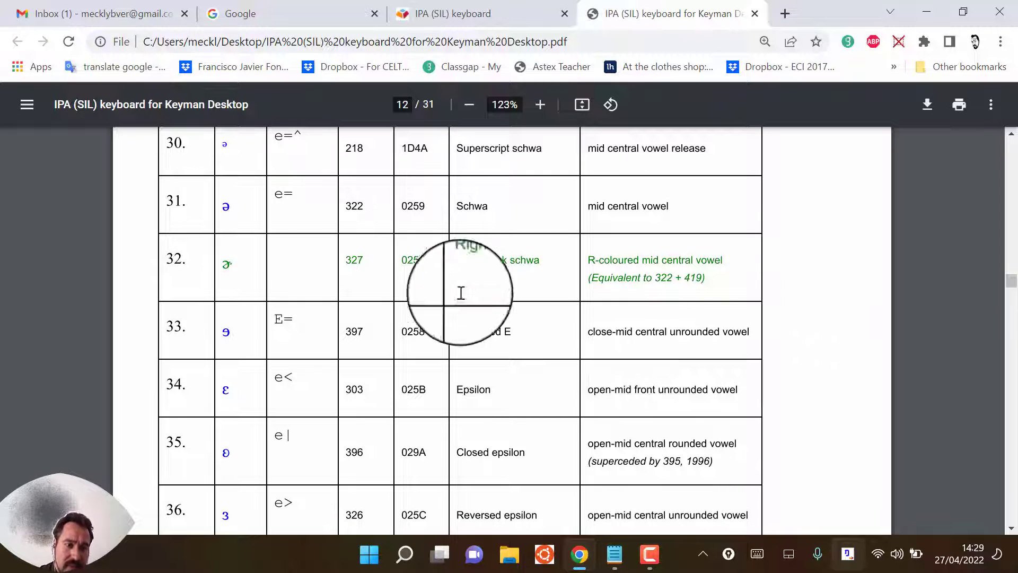
drag(237, 261, 221, 262)
click(221, 262)
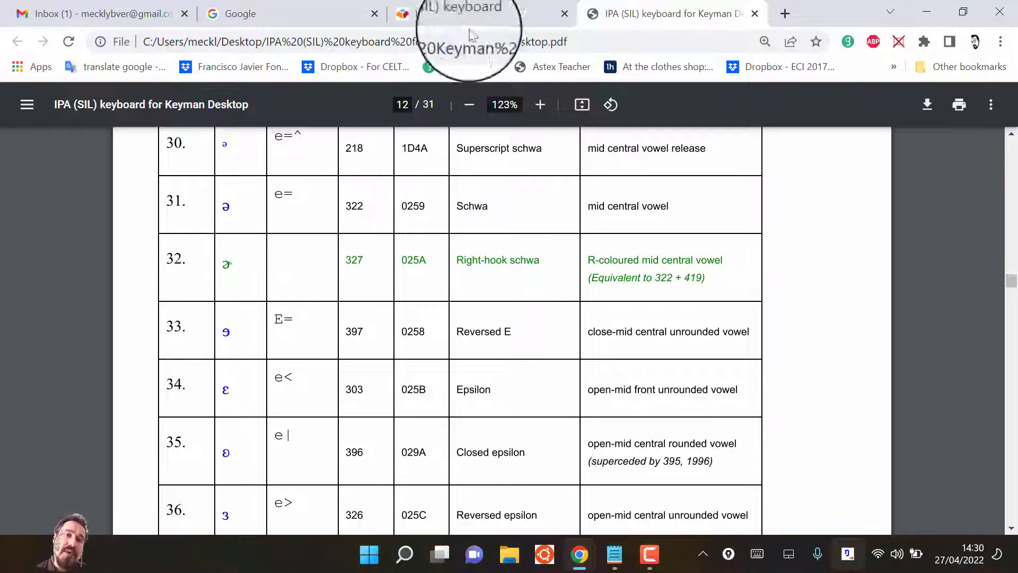
Step: Return to the IPA (SIL) keyboard page on the Keyman website and search for keyboards with "ipa"
click(503, 7)
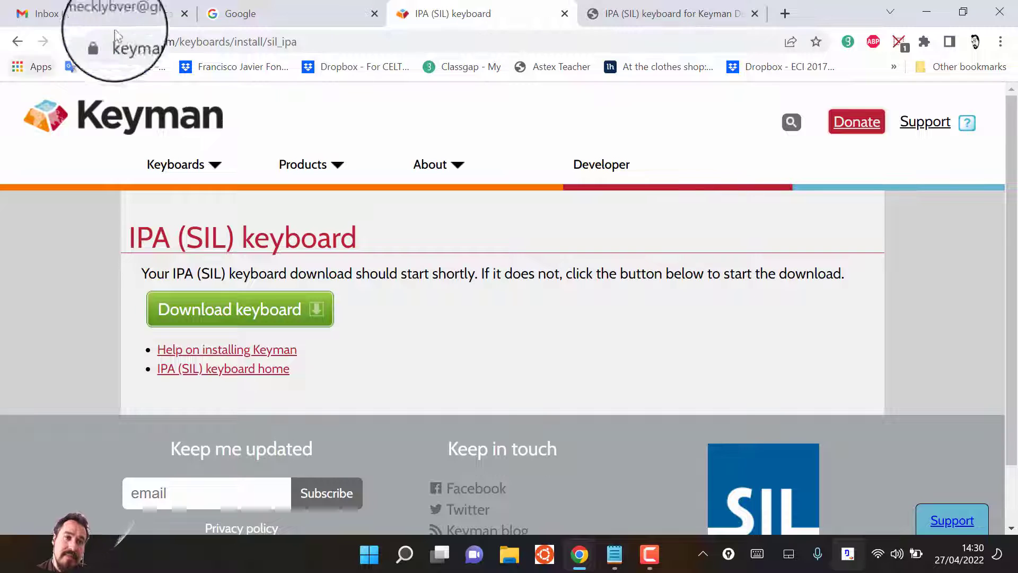
click(11, 42)
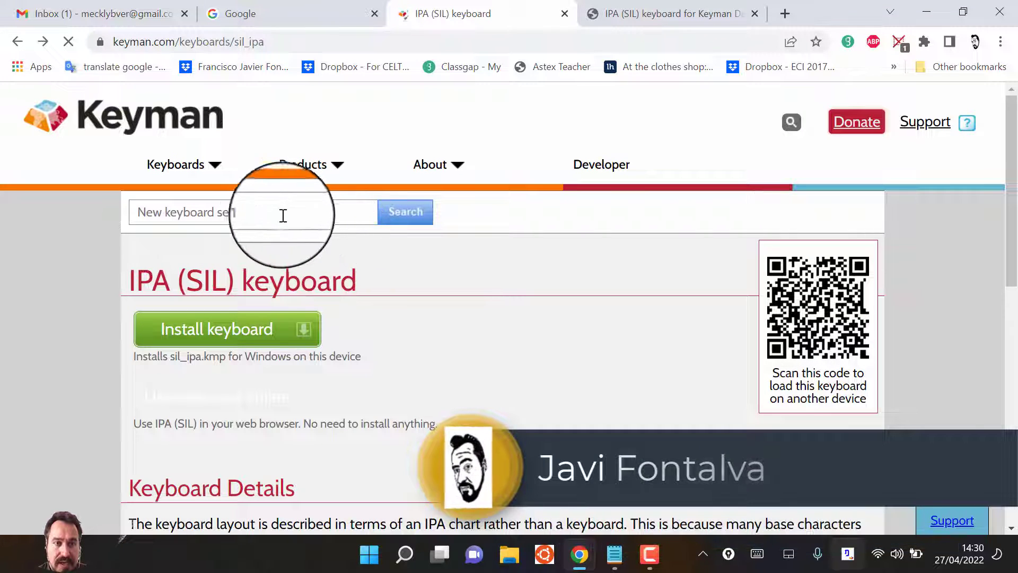
click(274, 212)
text(ipa)
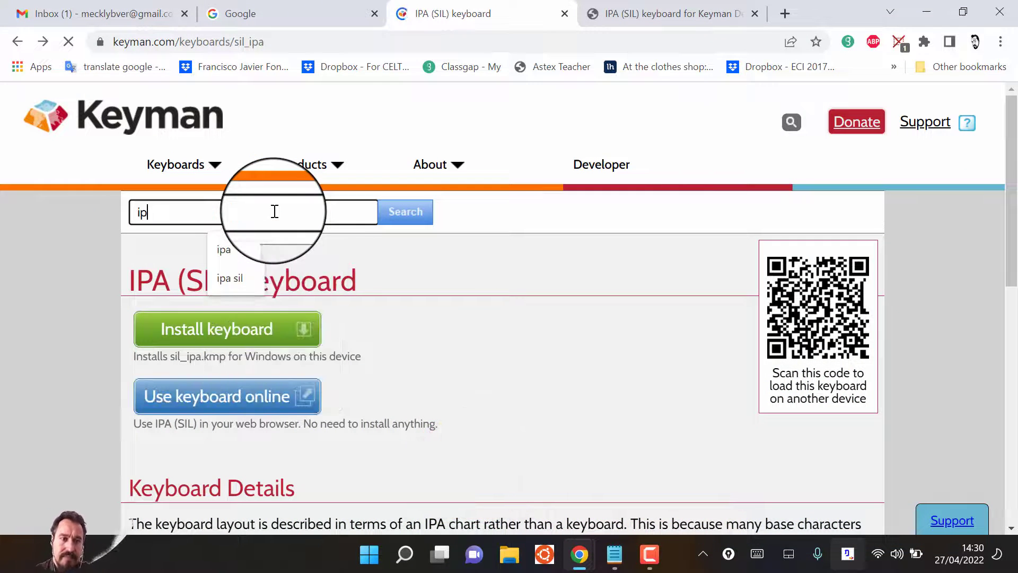